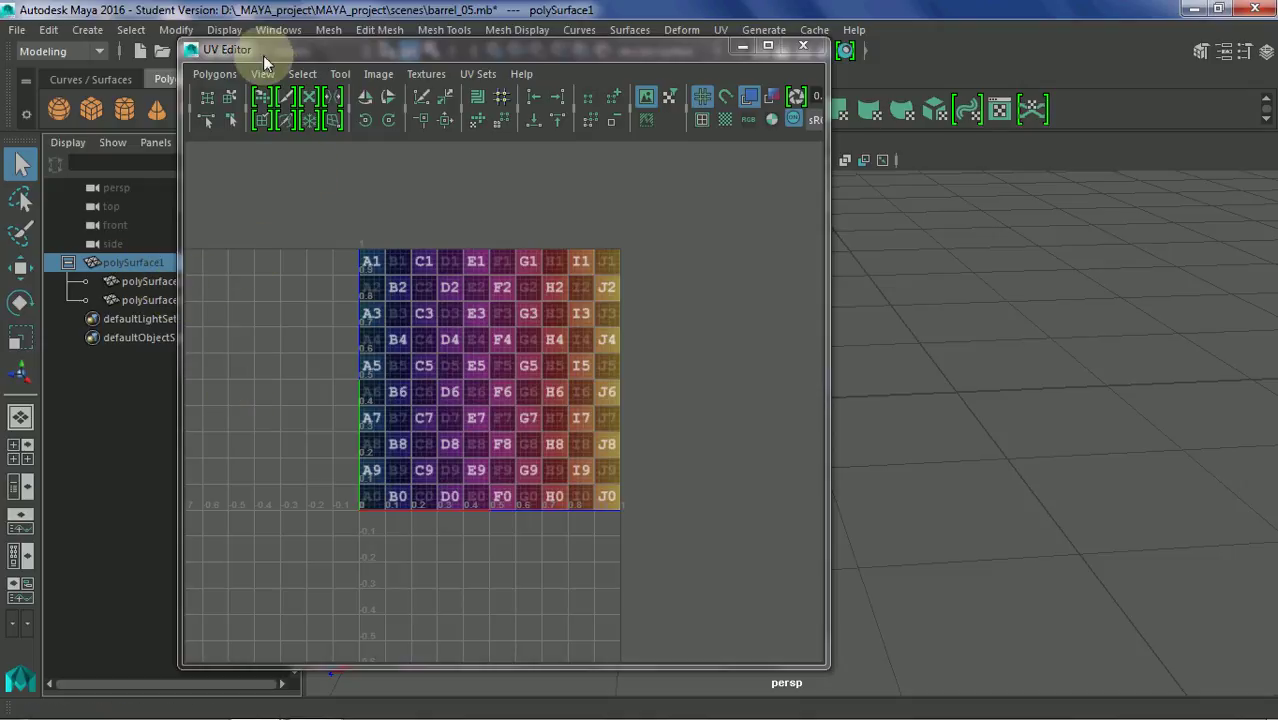
Unparent polySurface2 from polySurface1 in the Hypergraph Hierarchy, then close the hierarchy window
left_click(278, 30)
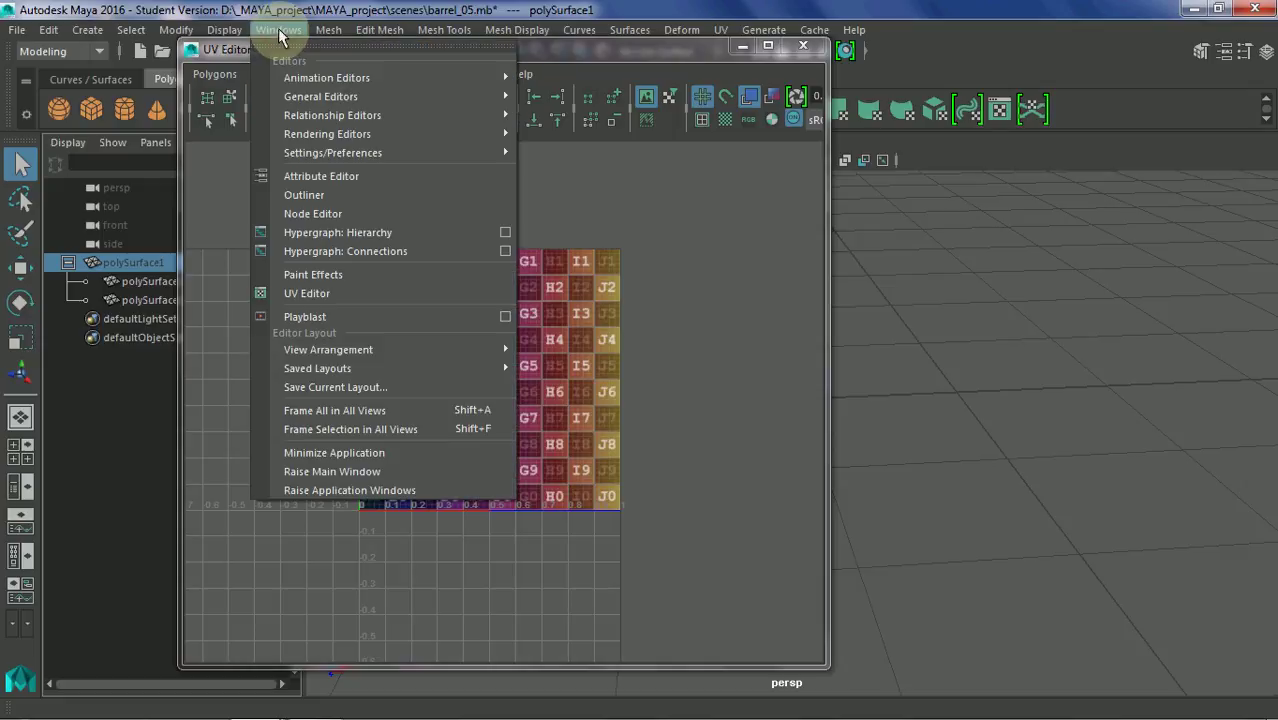
left_click(365, 234)
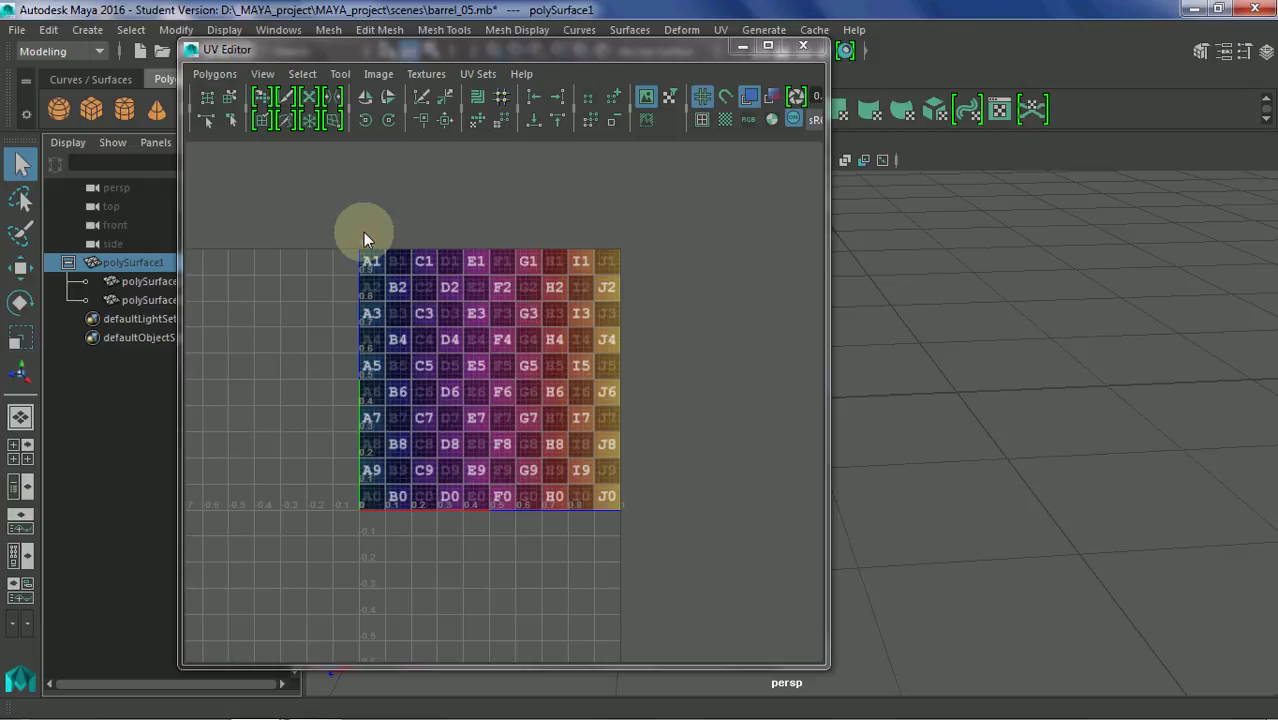
middle_click_drag(462, 520, 622, 458)
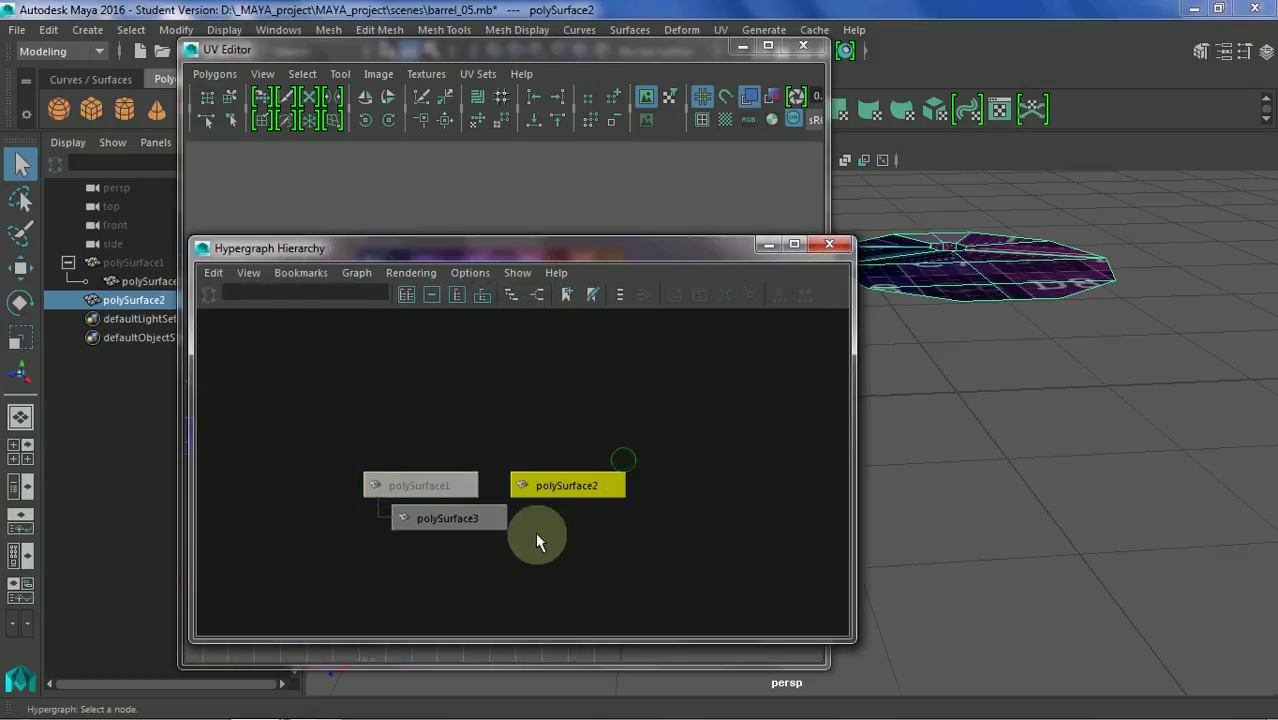
left_click(830, 245)
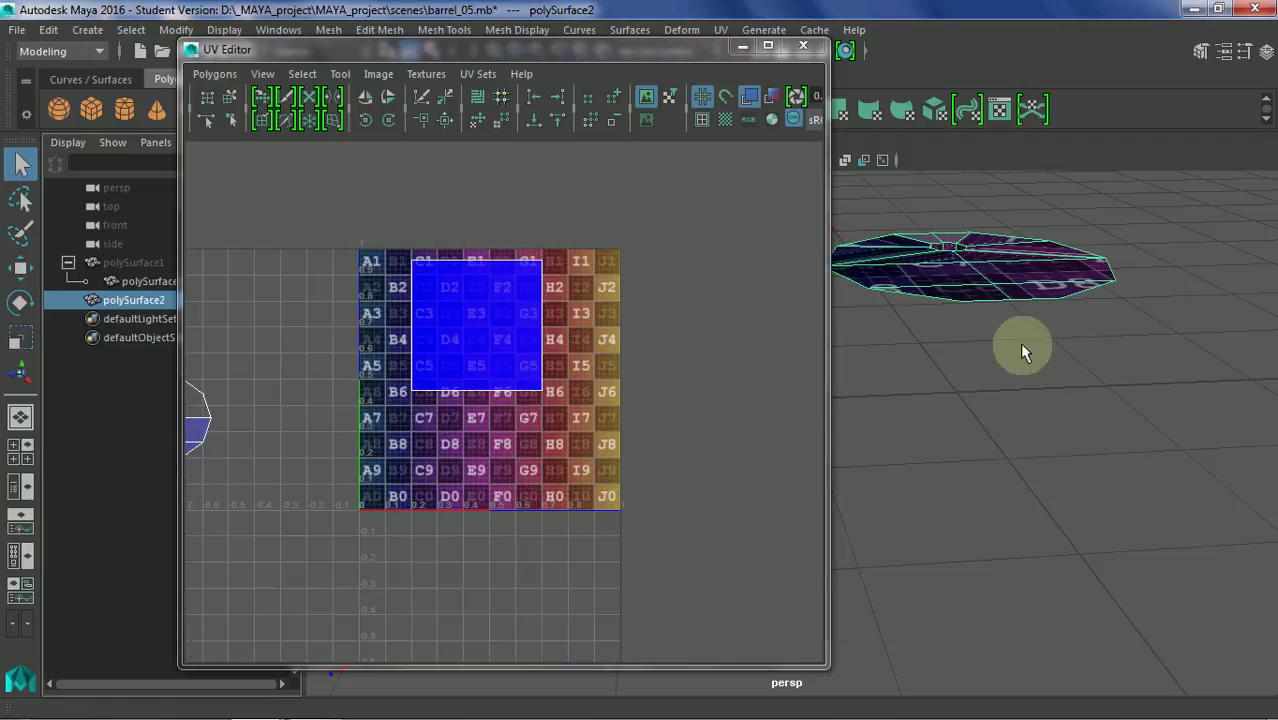
Select the ring of side faces around the small hole in polySurface2 and apply a cylindrical UV projection to them
right_click(967, 270)
left_click(970, 231)
left_click(960, 268)
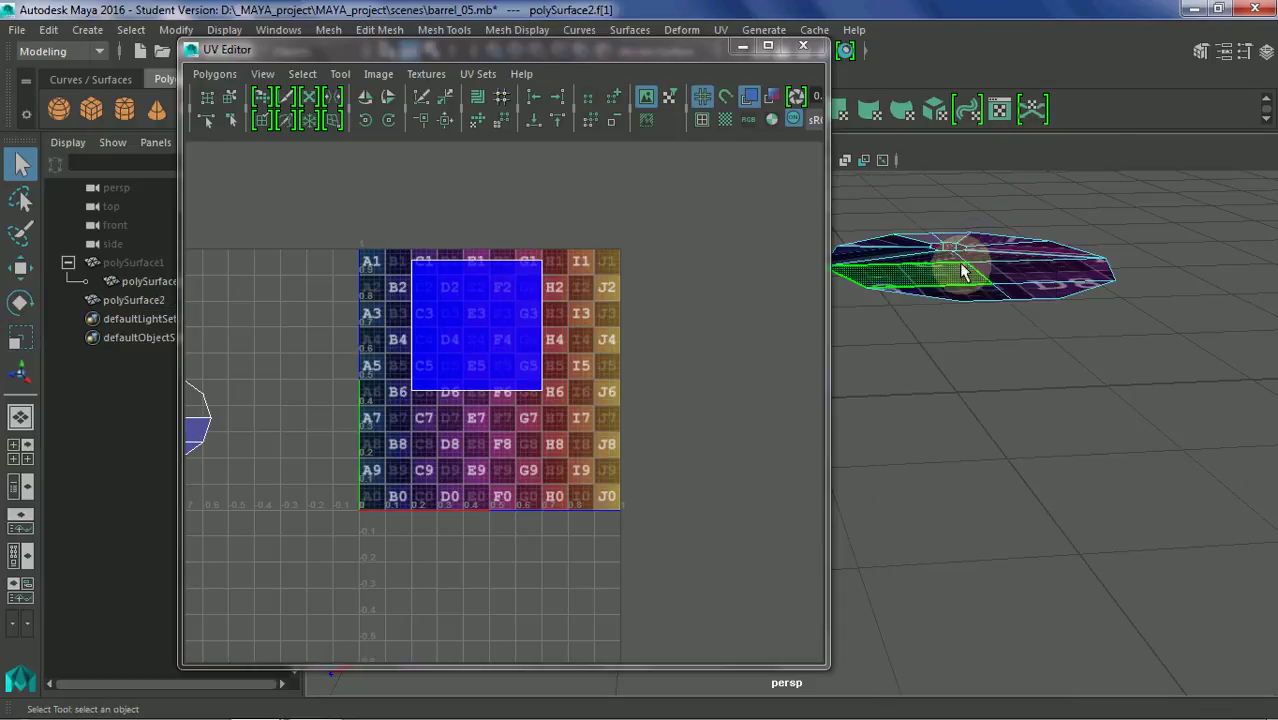
key("f")
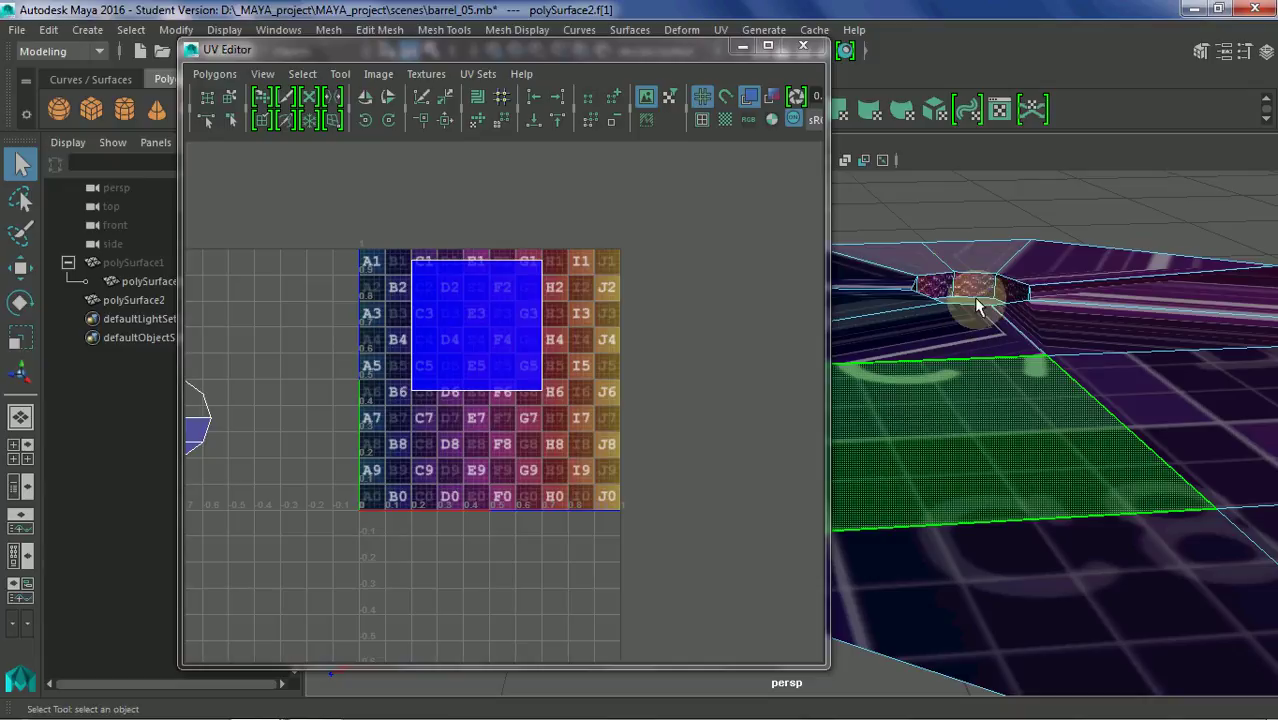
key("ctrl+o")
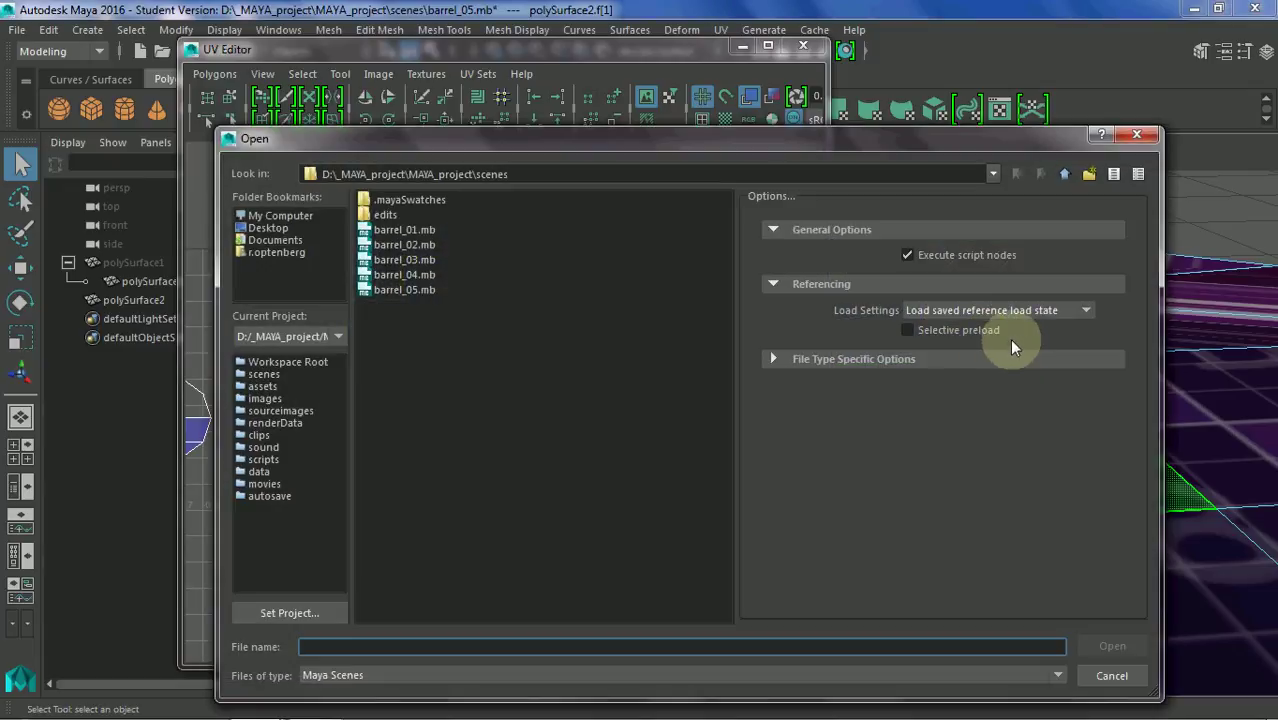
left_click(1137, 135)
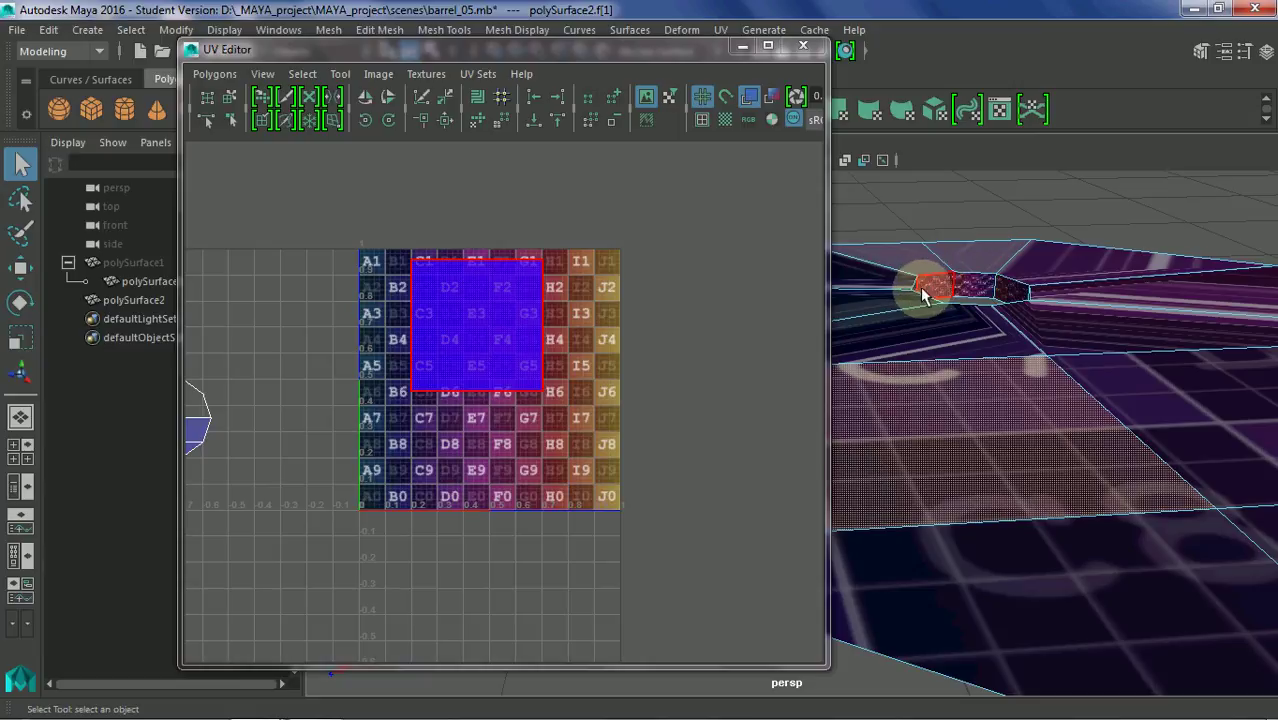
right_click_drag(969, 182, 970, 231)
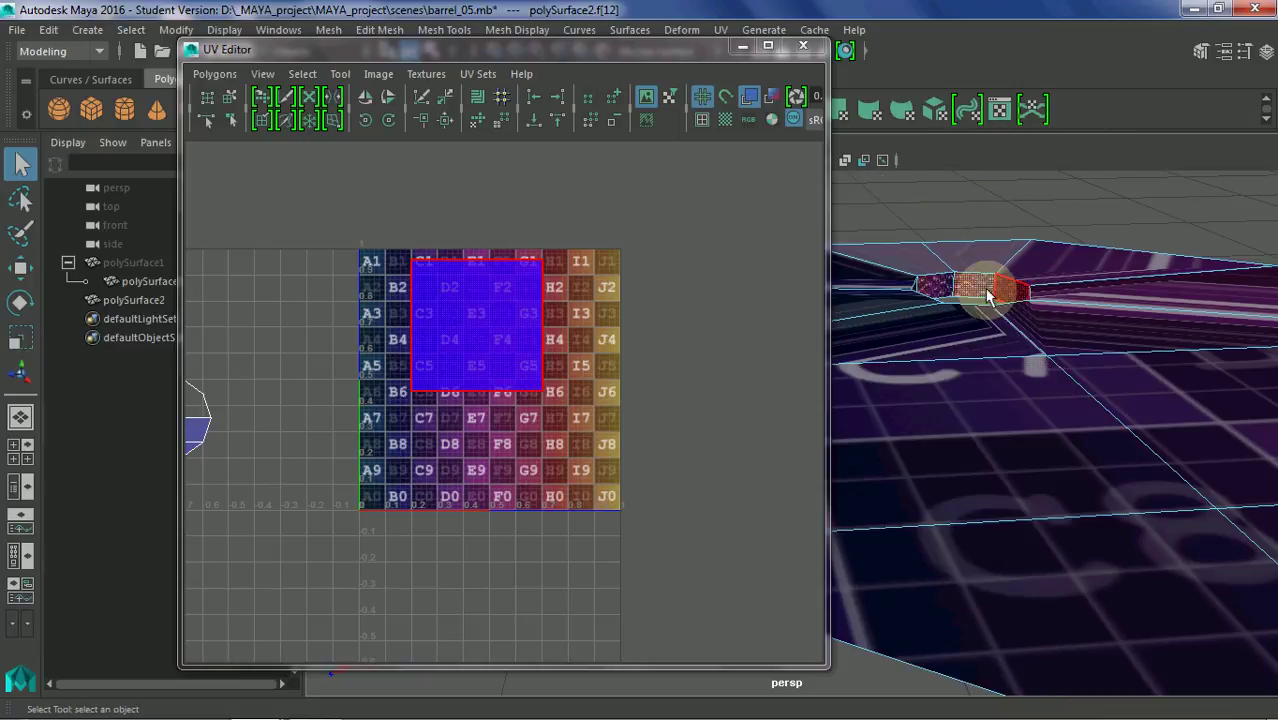
left_click(930, 287)
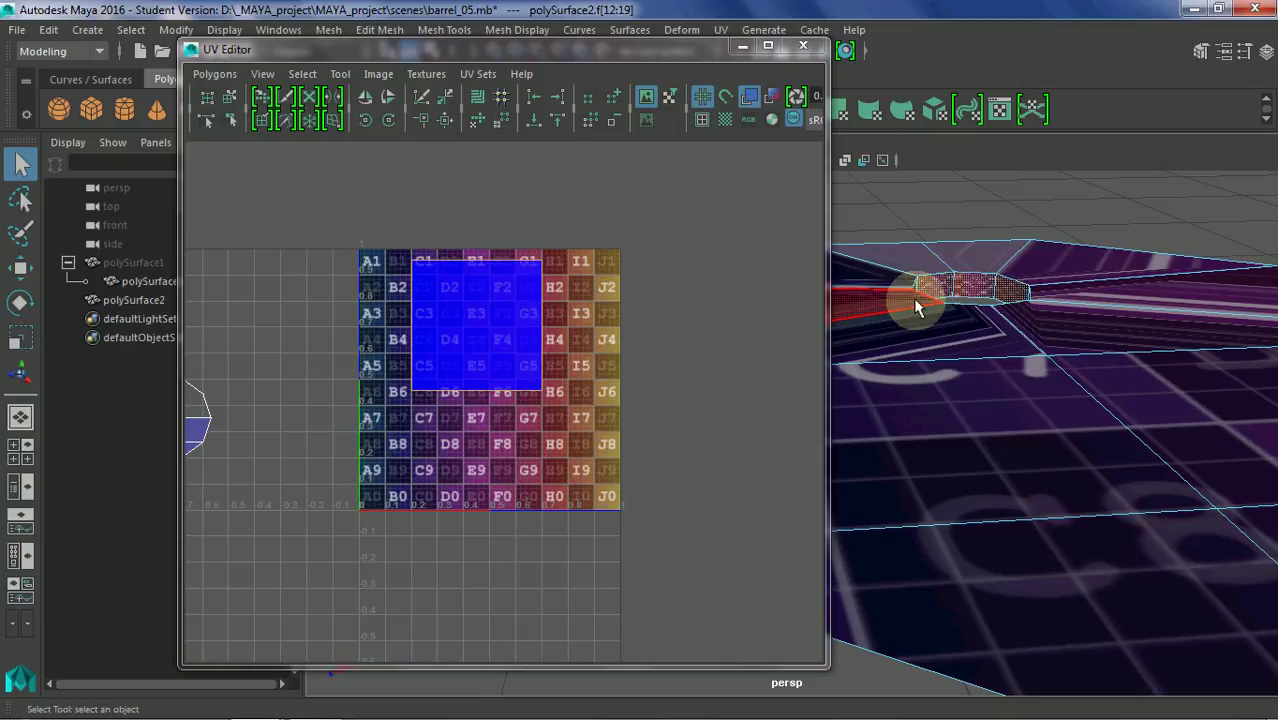
left_click(870, 112)
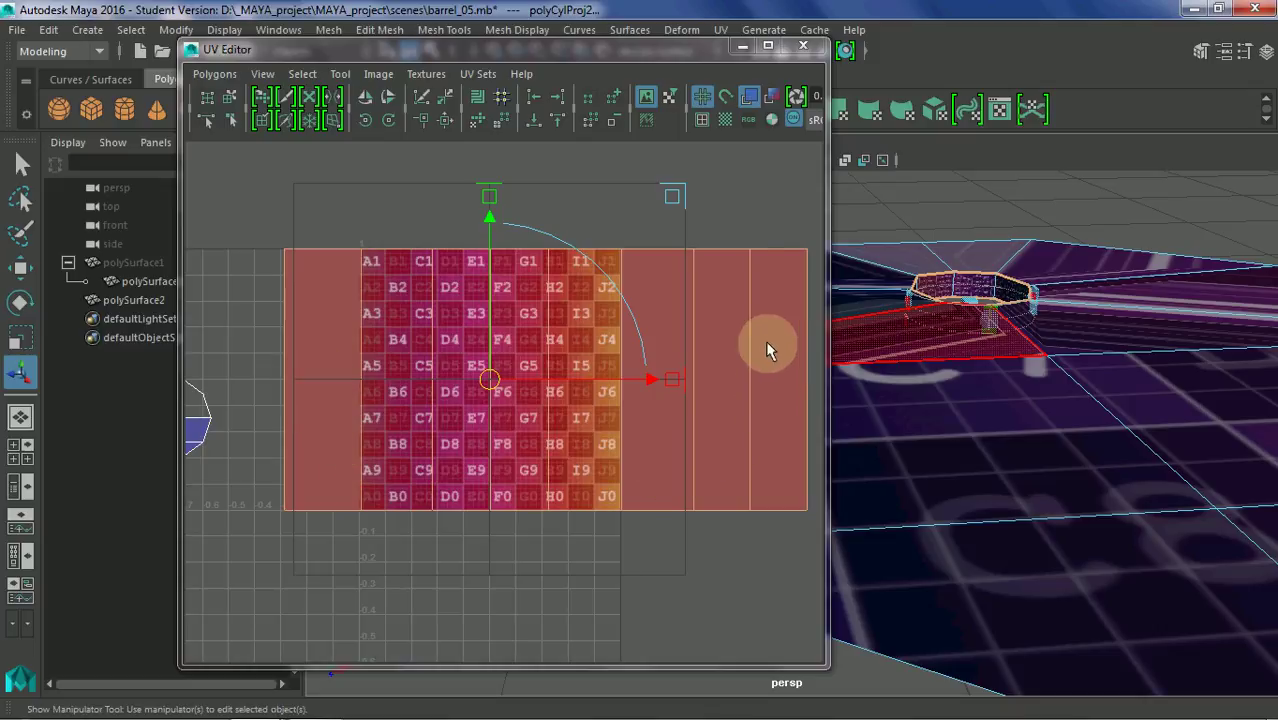
left_click(752, 100)
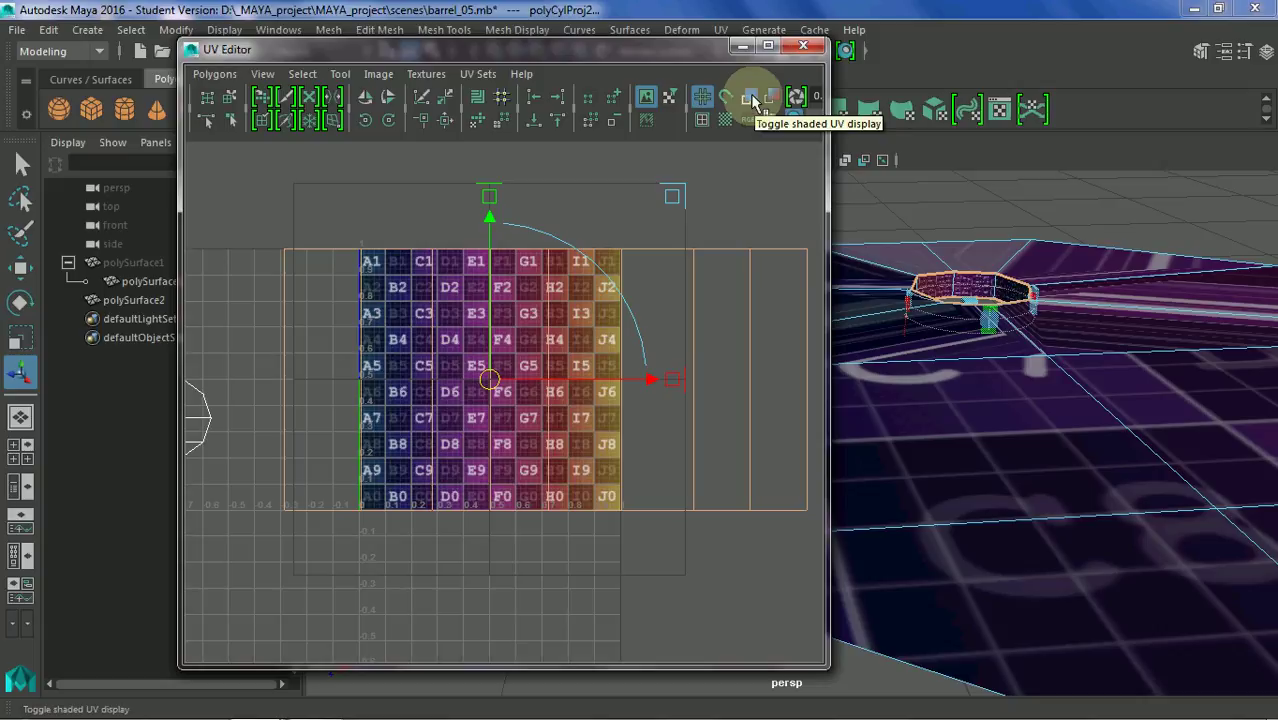
left_click(752, 100)
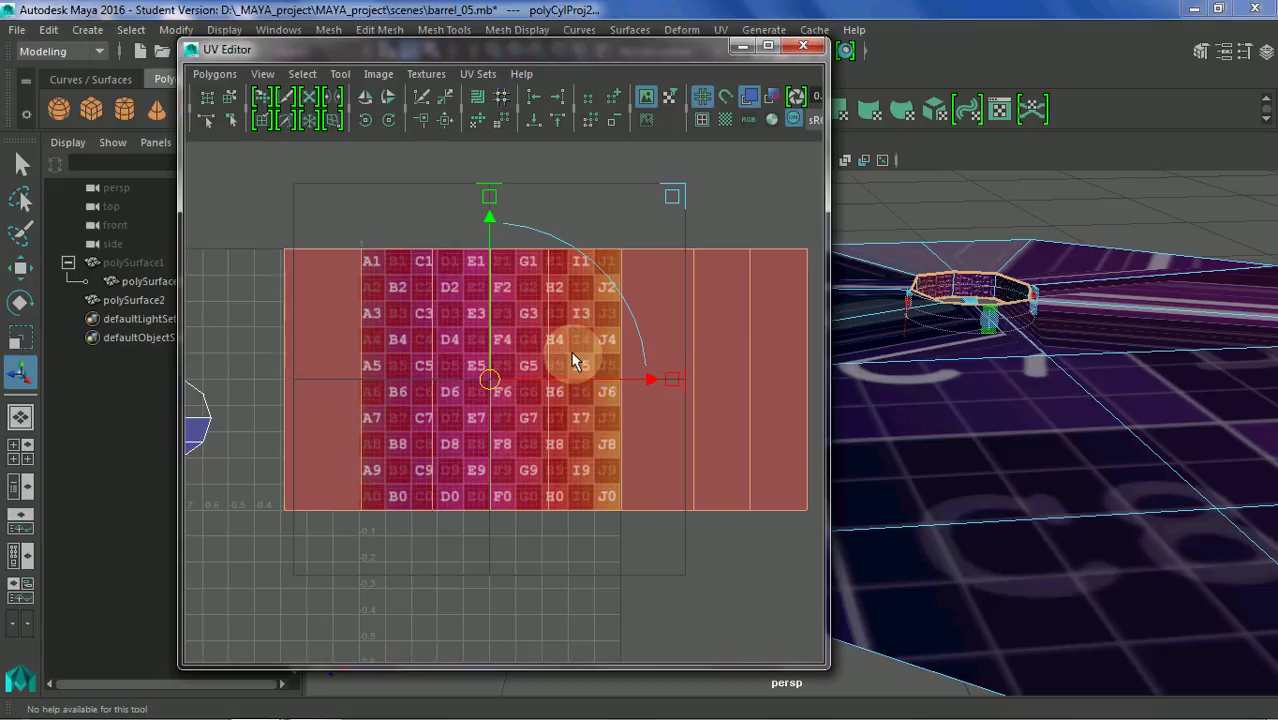
Scale the hole ring's UV shell down to a small strip and place it along the UV tile's lower edge, between D0 and F0
key("r")
left_click_drag(545, 378, 433, 283)
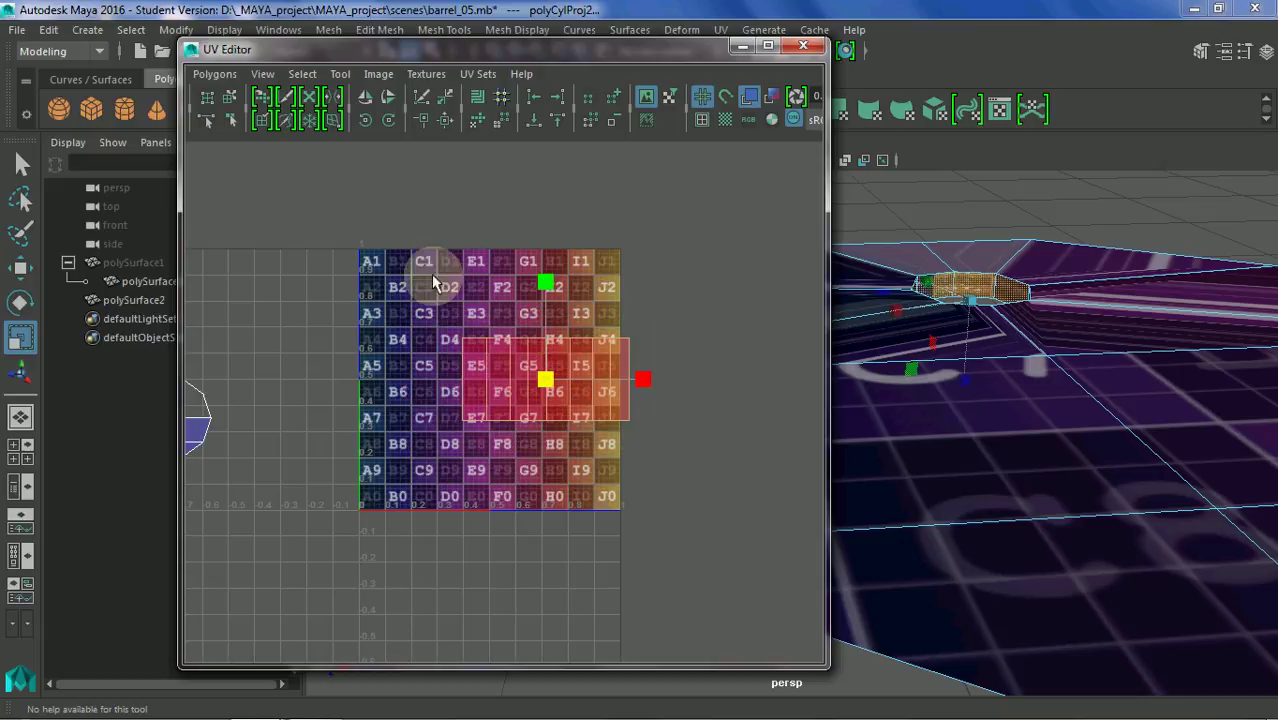
left_click(387, 96)
left_click_drag(535, 468, 479, 425)
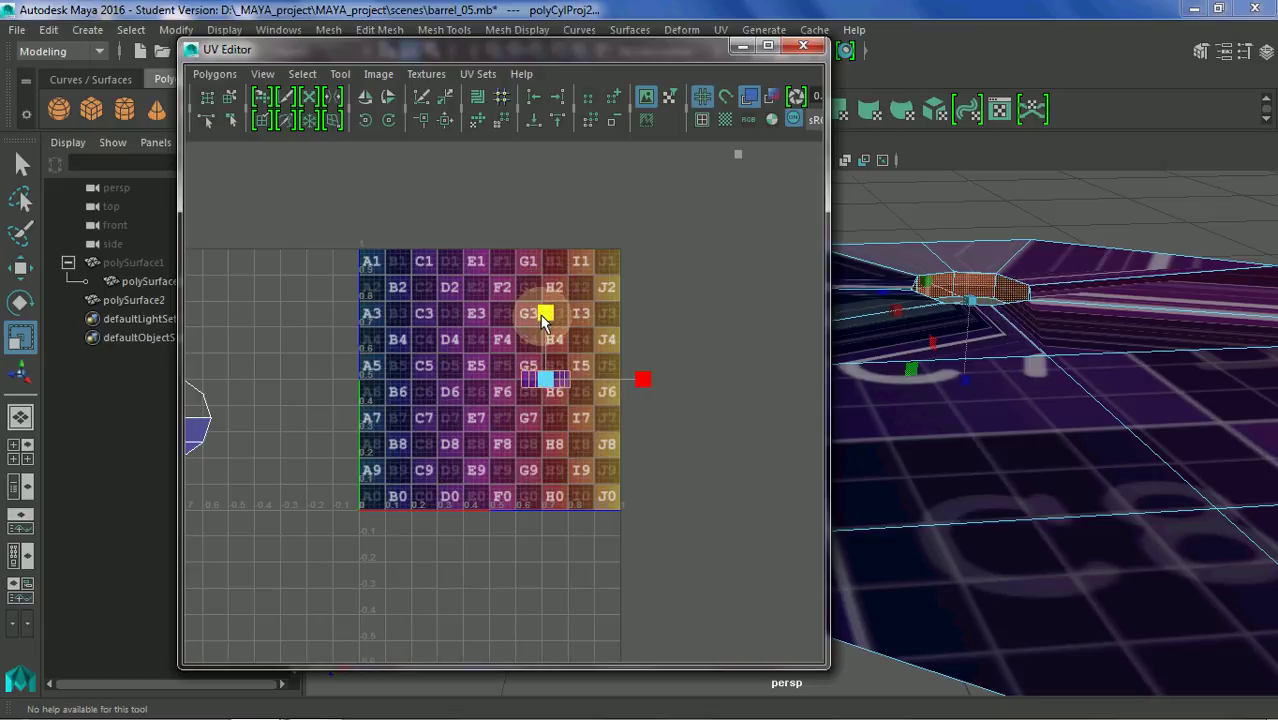
left_click_drag(540, 321, 541, 323)
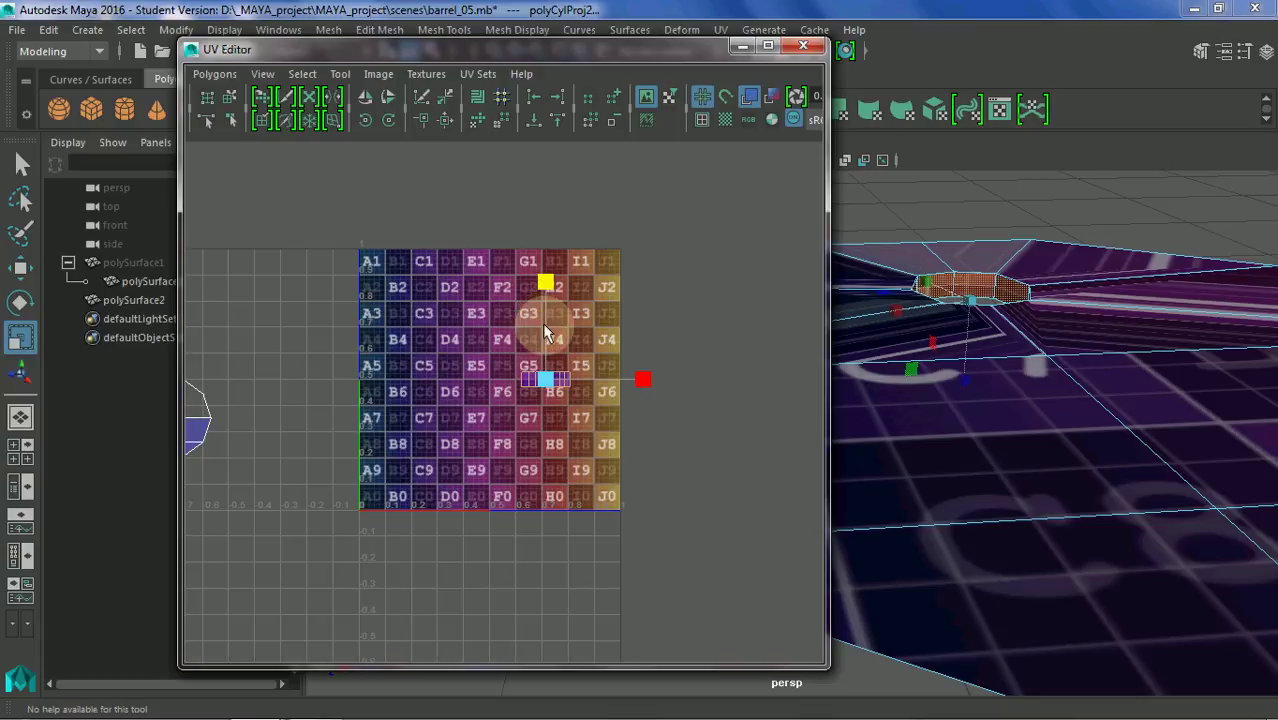
key("w")
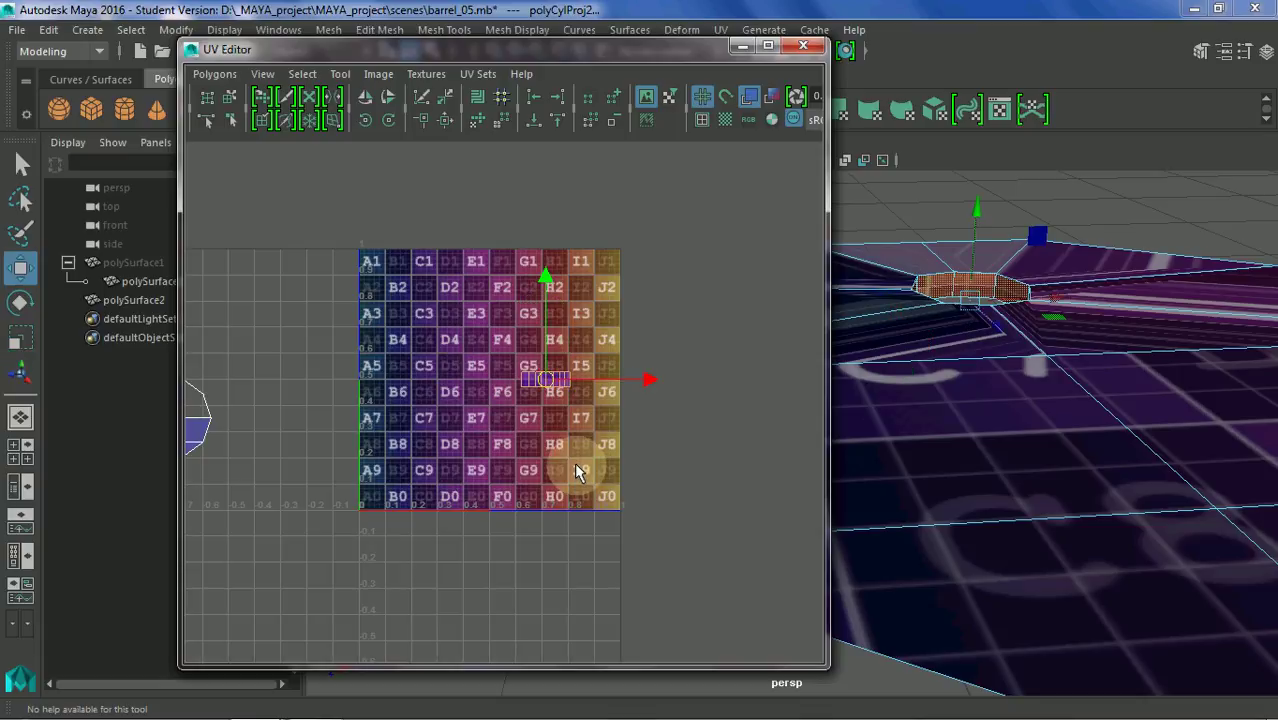
left_click_drag(547, 386, 485, 502)
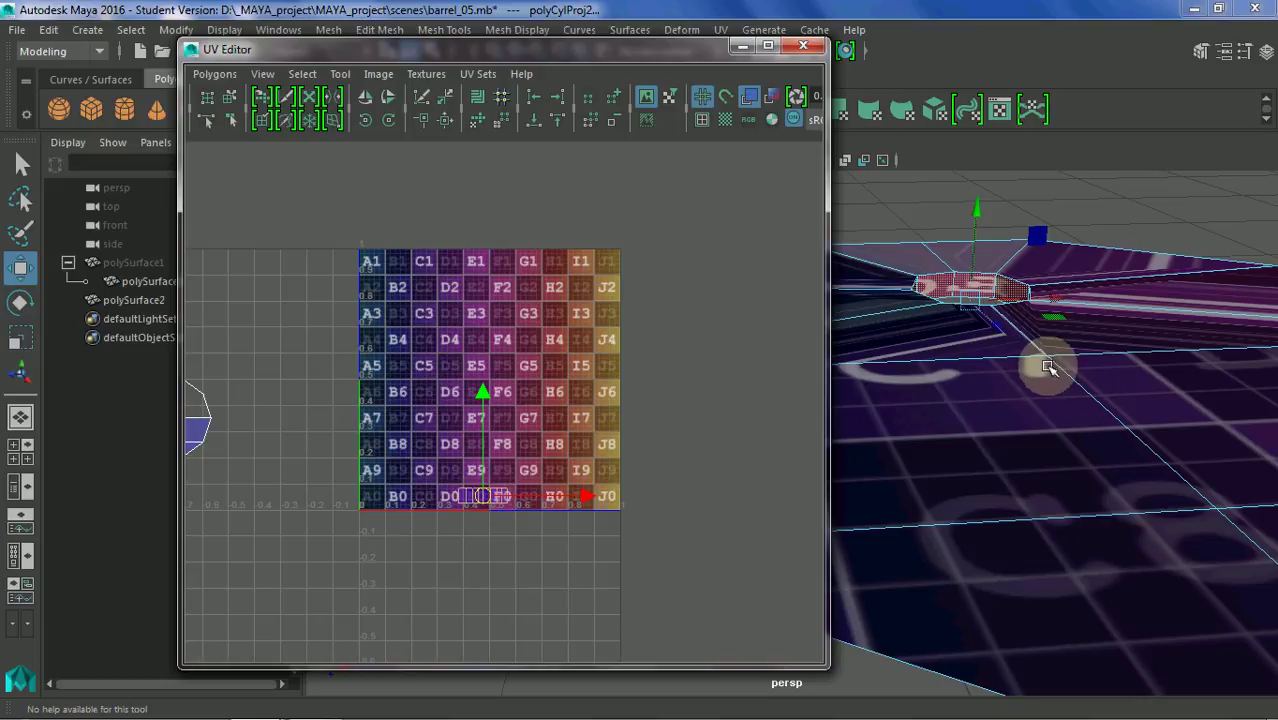
Select the flat faces of polySurface2 surrounding the hole ring and apply an automatic UV projection to them
right_click(1061, 366)
right_click_drag(1067, 369, 1150, 234)
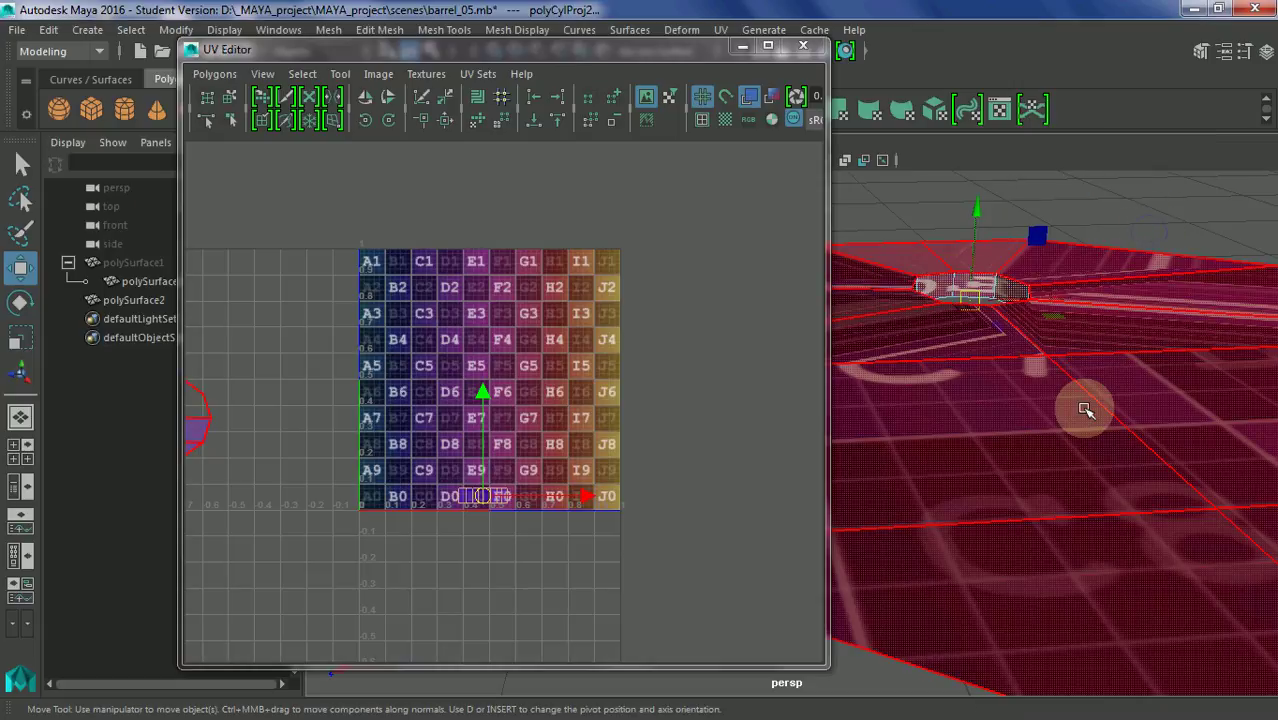
left_click(1085, 409)
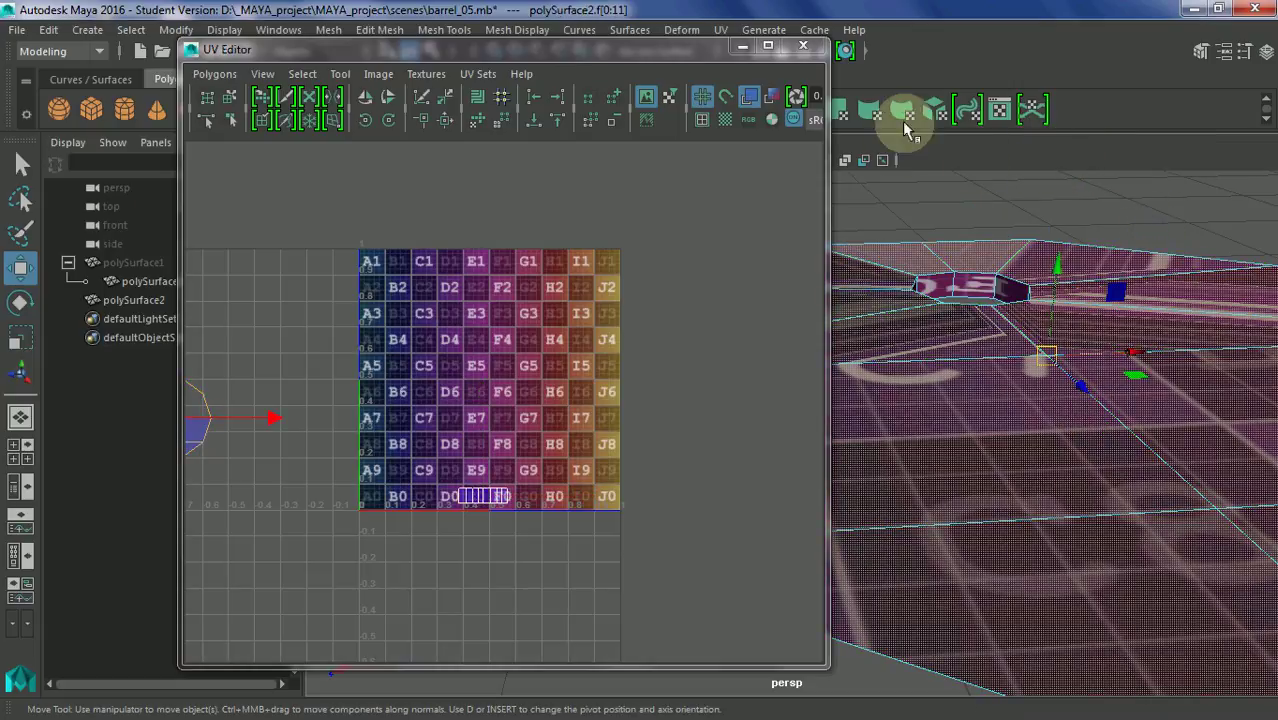
left_click(935, 110)
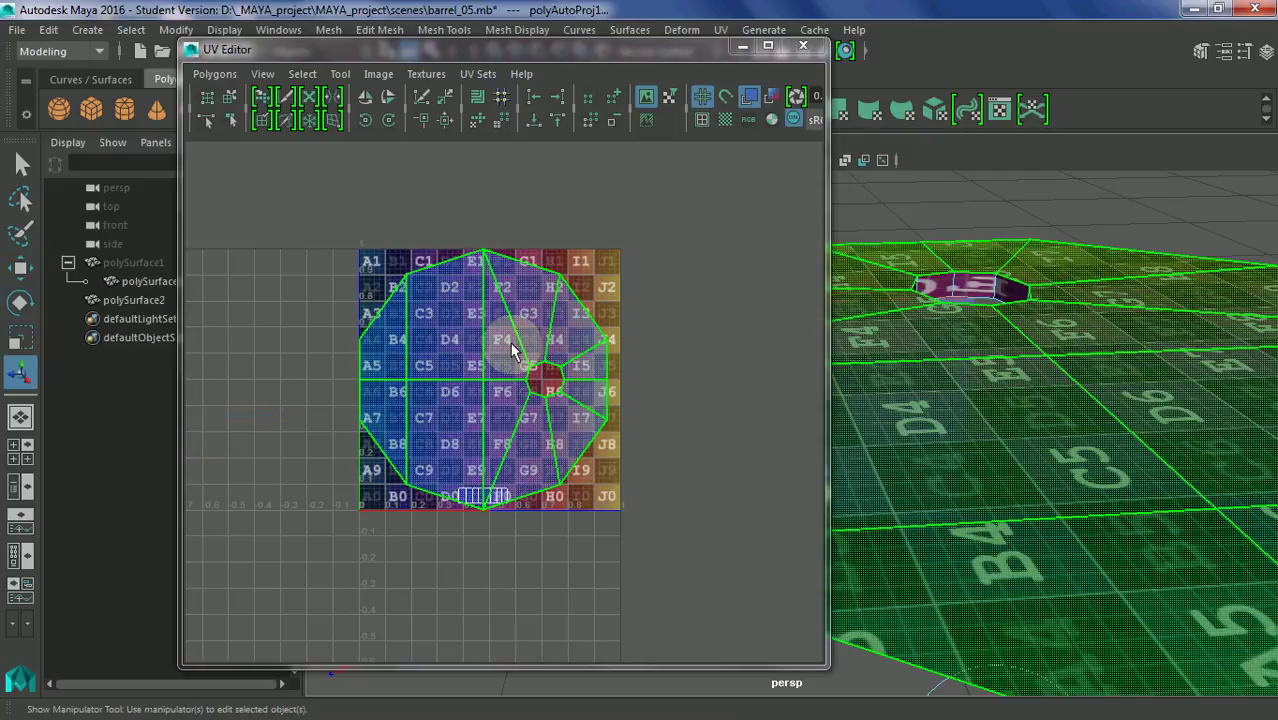
Shrink the lid's flat UV shell to about a third of the UV tile and move it into the tile's lower-left corner
key("r")
left_click_drag(477, 390, 421, 420)
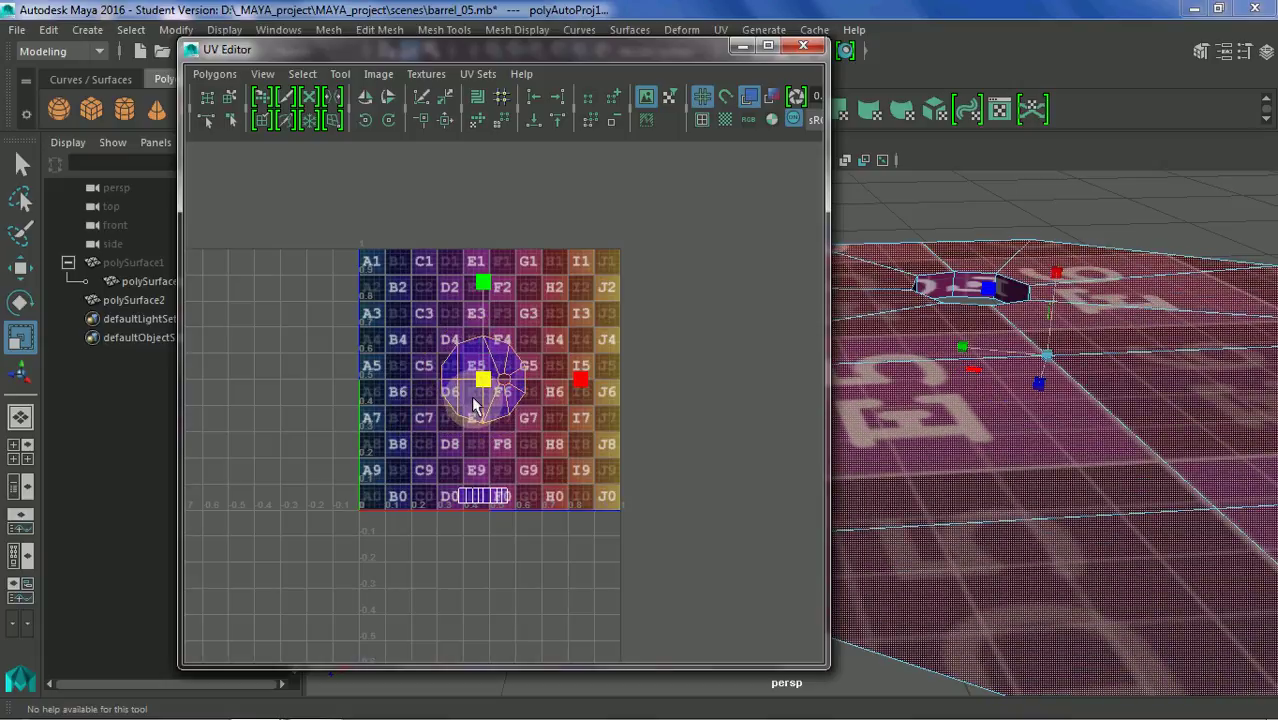
key("w")
left_click_drag(482, 388, 409, 470)
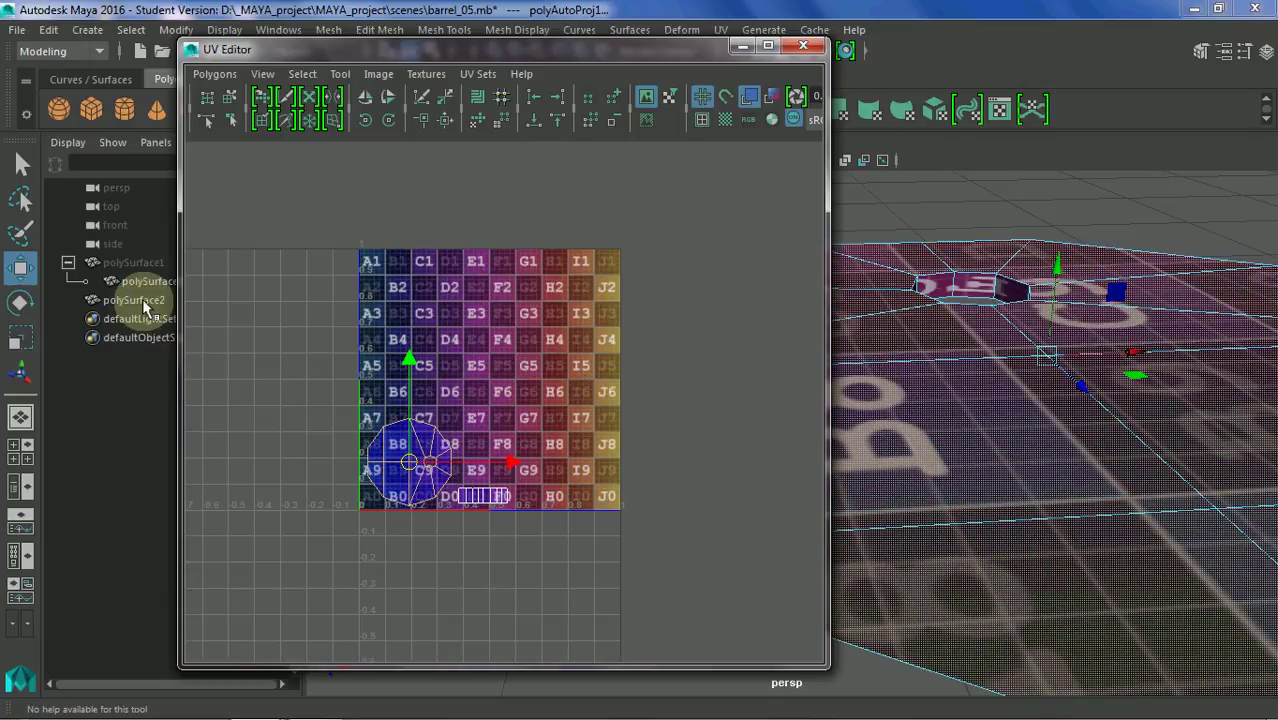
Unparent polySurface3 from polySurface1 in the Hypergraph Hierarchy, then close the hierarchy window
left_click(279, 30)
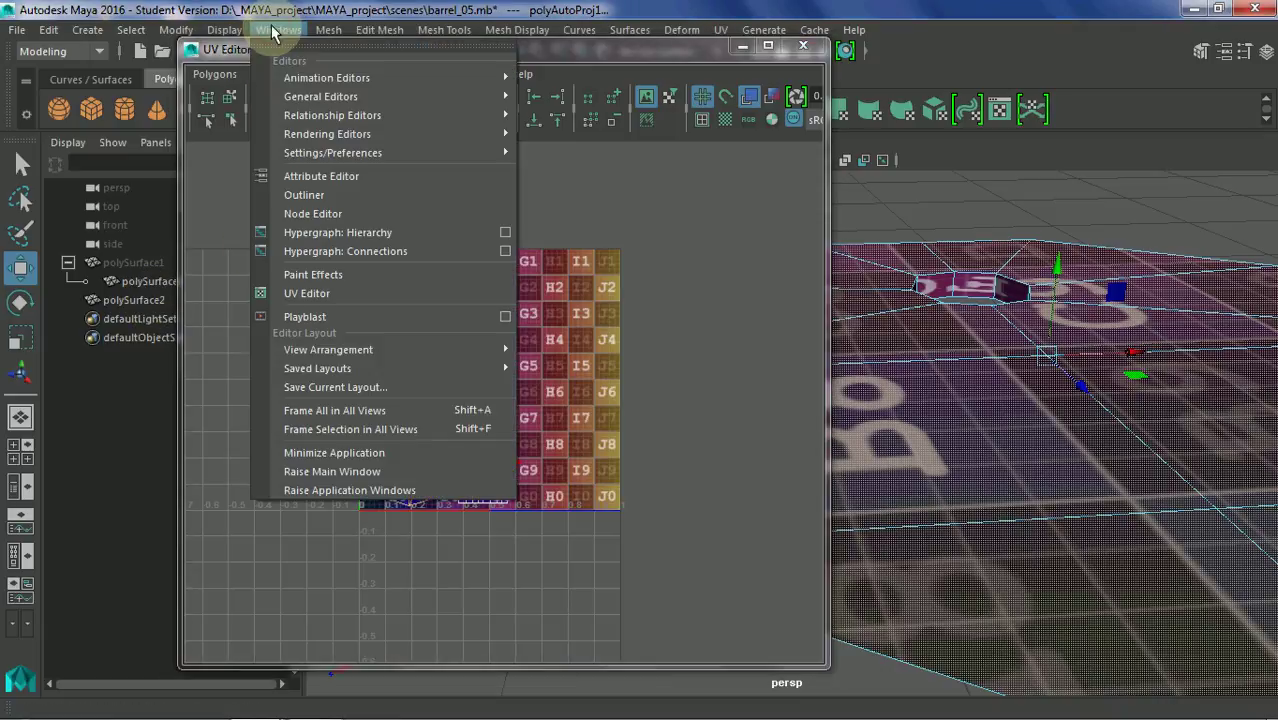
left_click(367, 232)
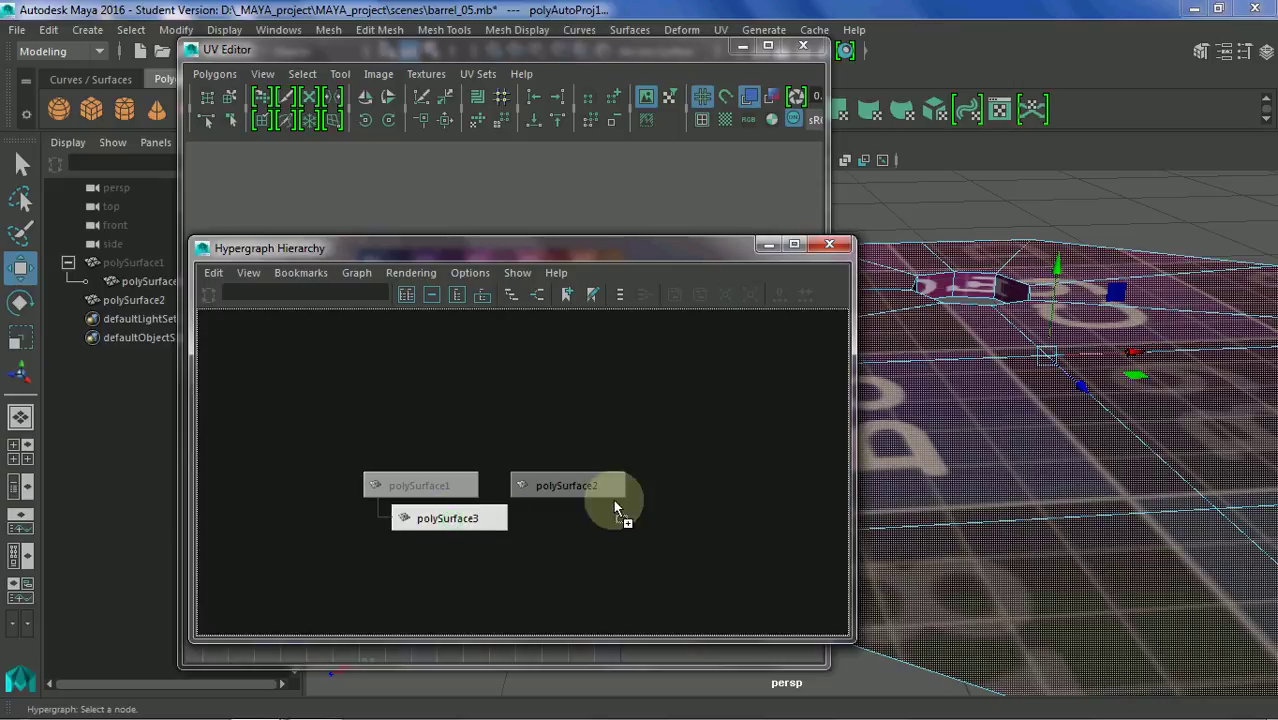
middle_click_drag(614, 502, 679, 465)
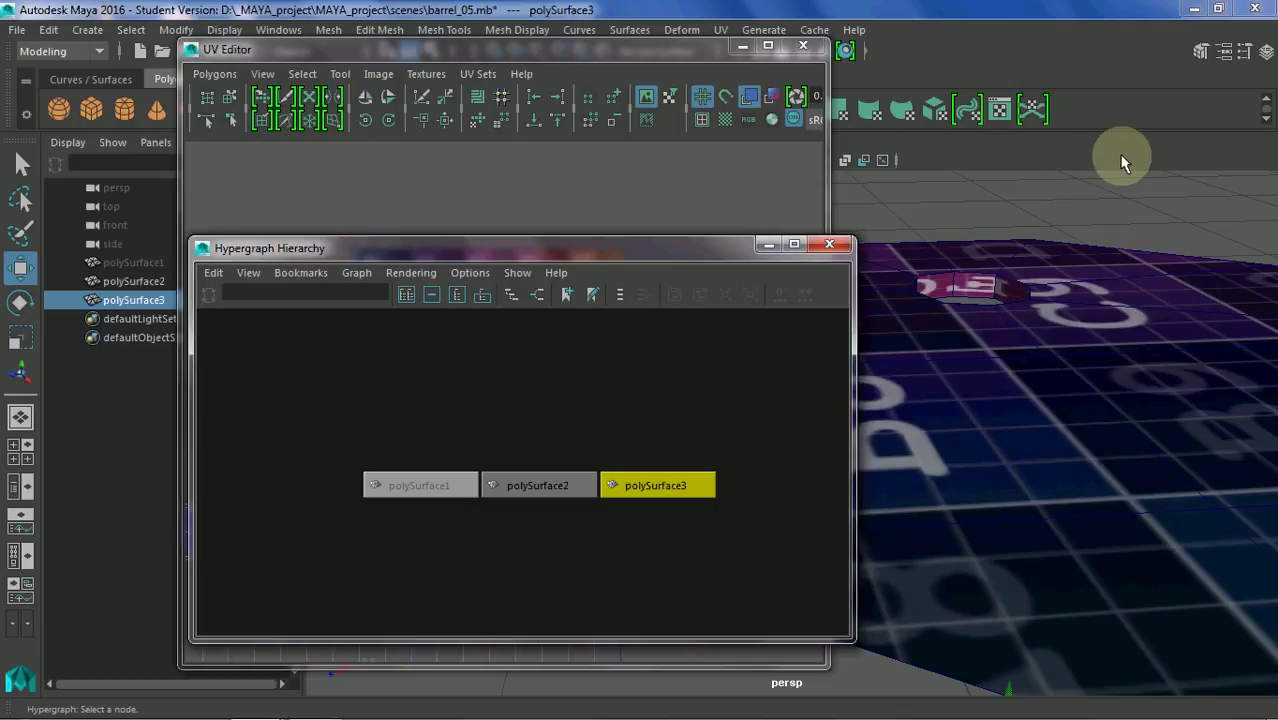
key("f")
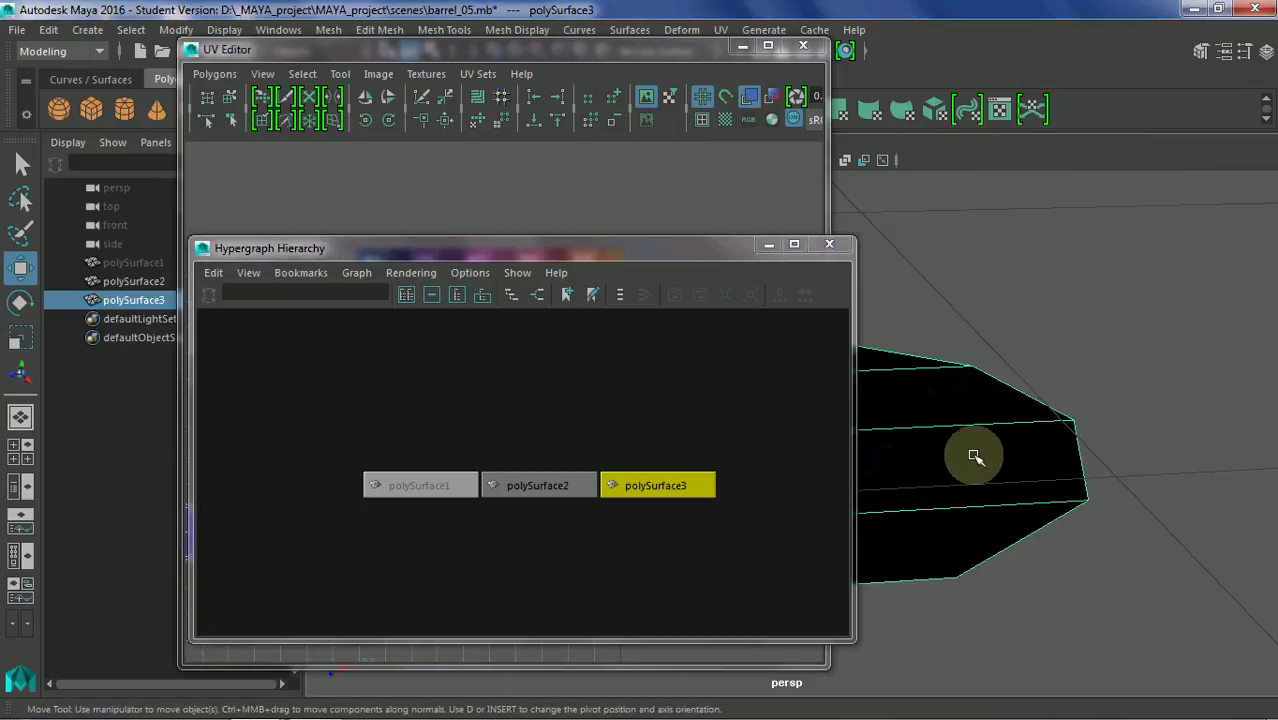
left_click(829, 244)
Apply an automatic UV projection to polySurface3
left_click_drag(942, 482, 1088, 451, "alt")
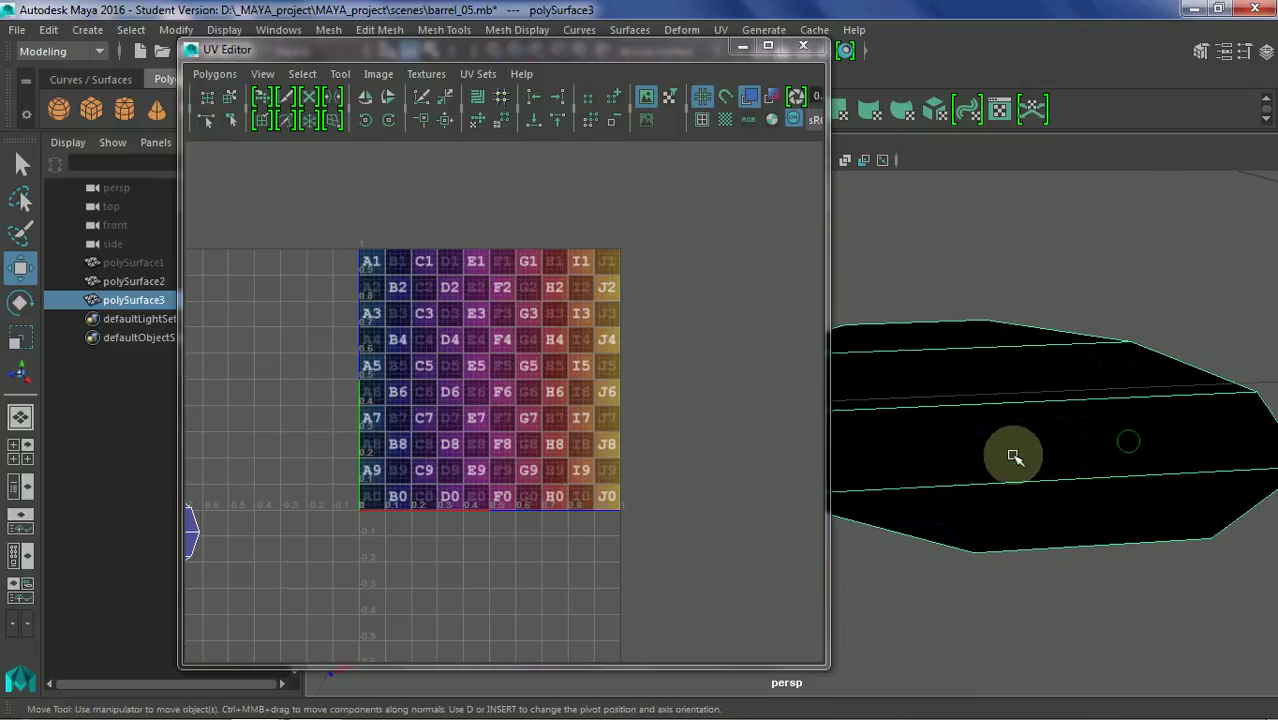
middle_click_drag(1021, 440, 1029, 412, "alt")
right_click_drag(1029, 412, 1027, 417, "alt")
left_click_drag(1027, 417, 1036, 320, "alt")
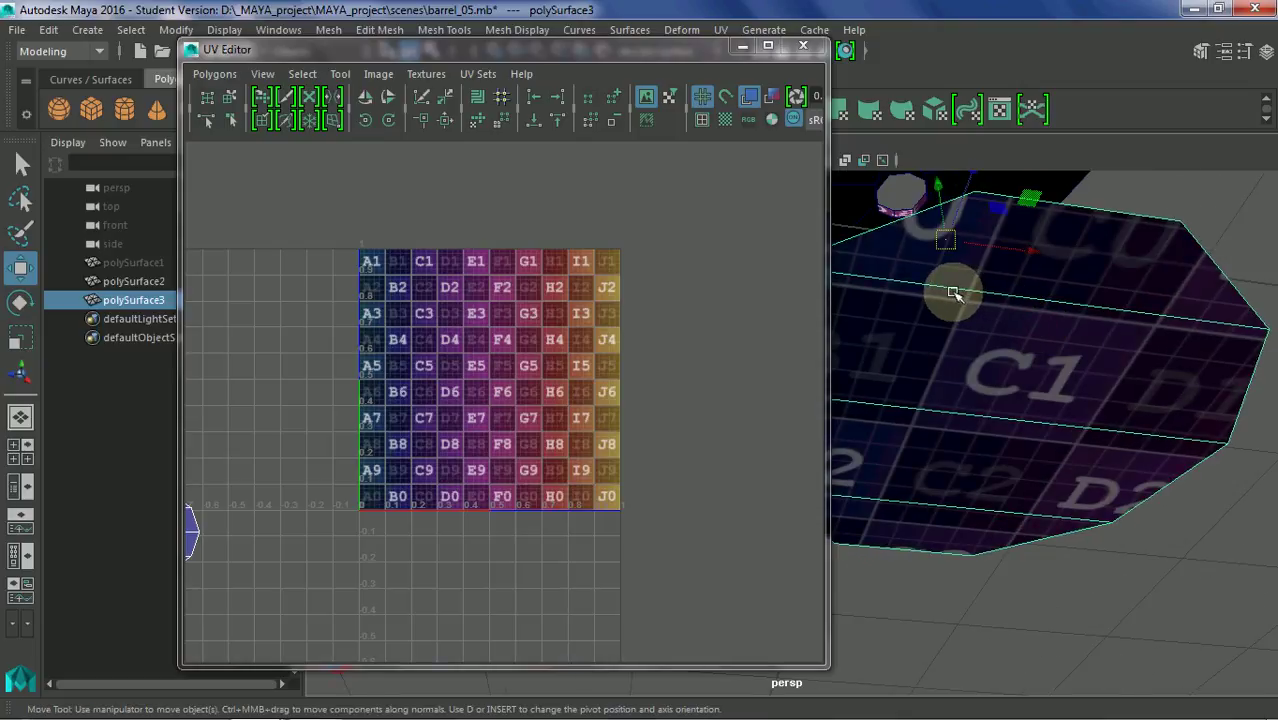
left_click(937, 112)
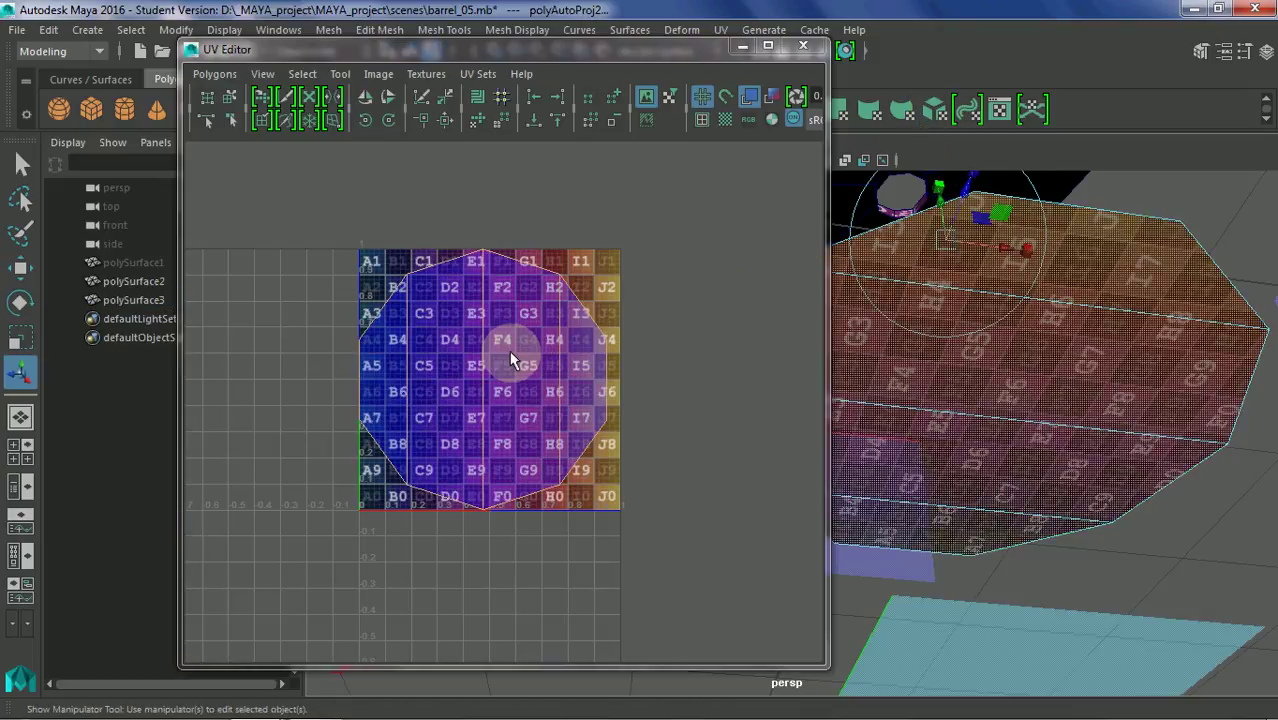
Scale polySurface3's UV shell down to under half the UV tile and move it into the tile's lower-right corner
key("r")
left_click_drag(485, 377, 456, 442)
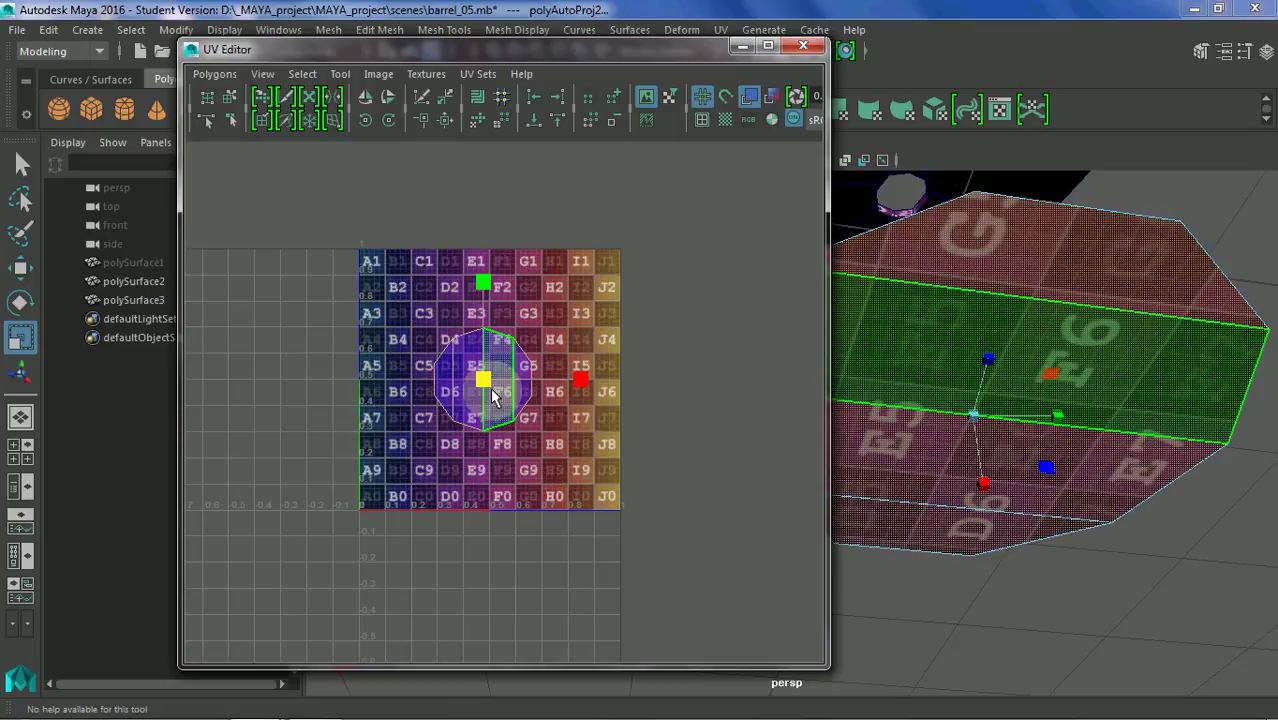
key("w")
left_click_drag(488, 380, 569, 459)
left_click(833, 331)
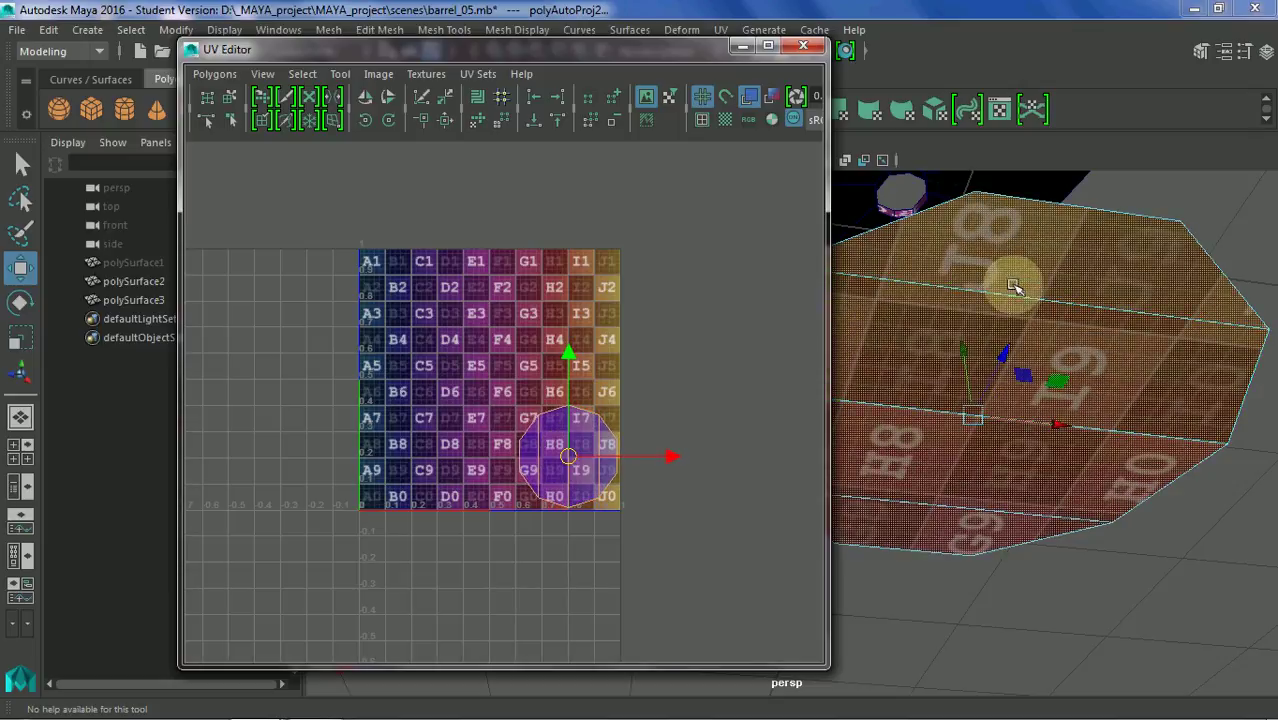
Select polySurface1, polySurface2 and polySurface3, close the UV Editor, and combine the three meshes into one object
left_click_drag(996, 252, 981, 379, "alt")
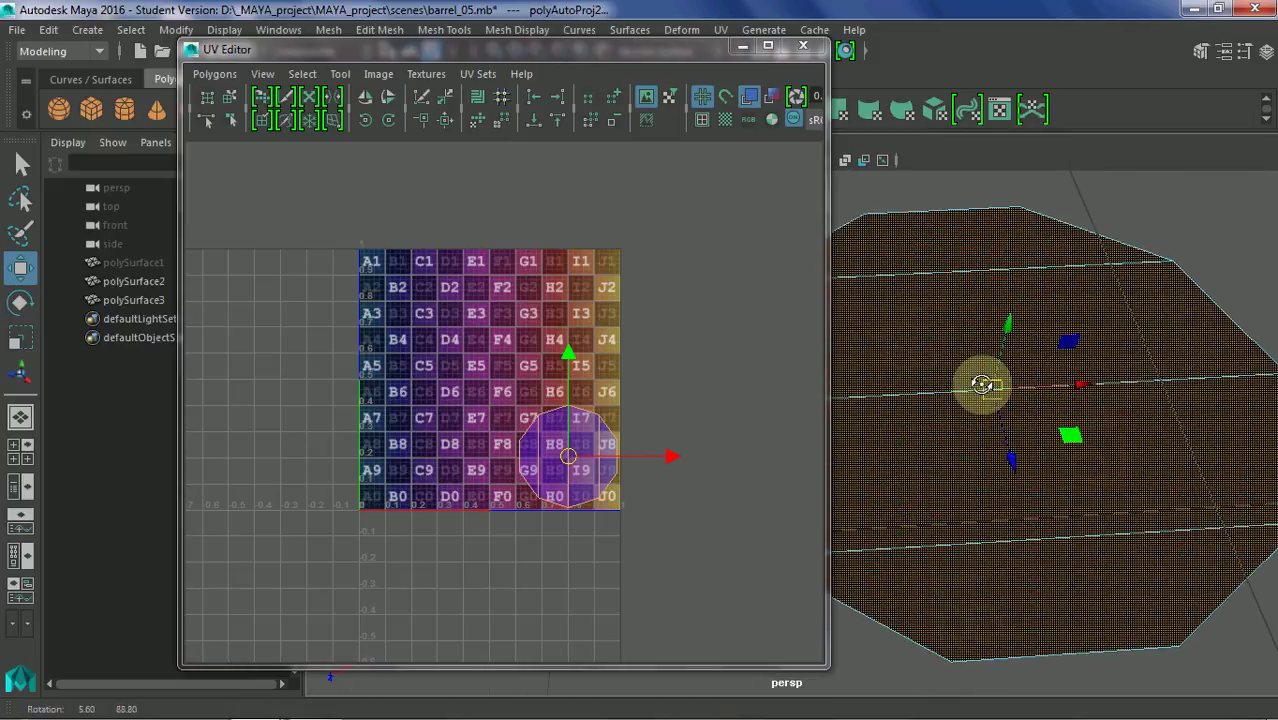
left_click(981, 357)
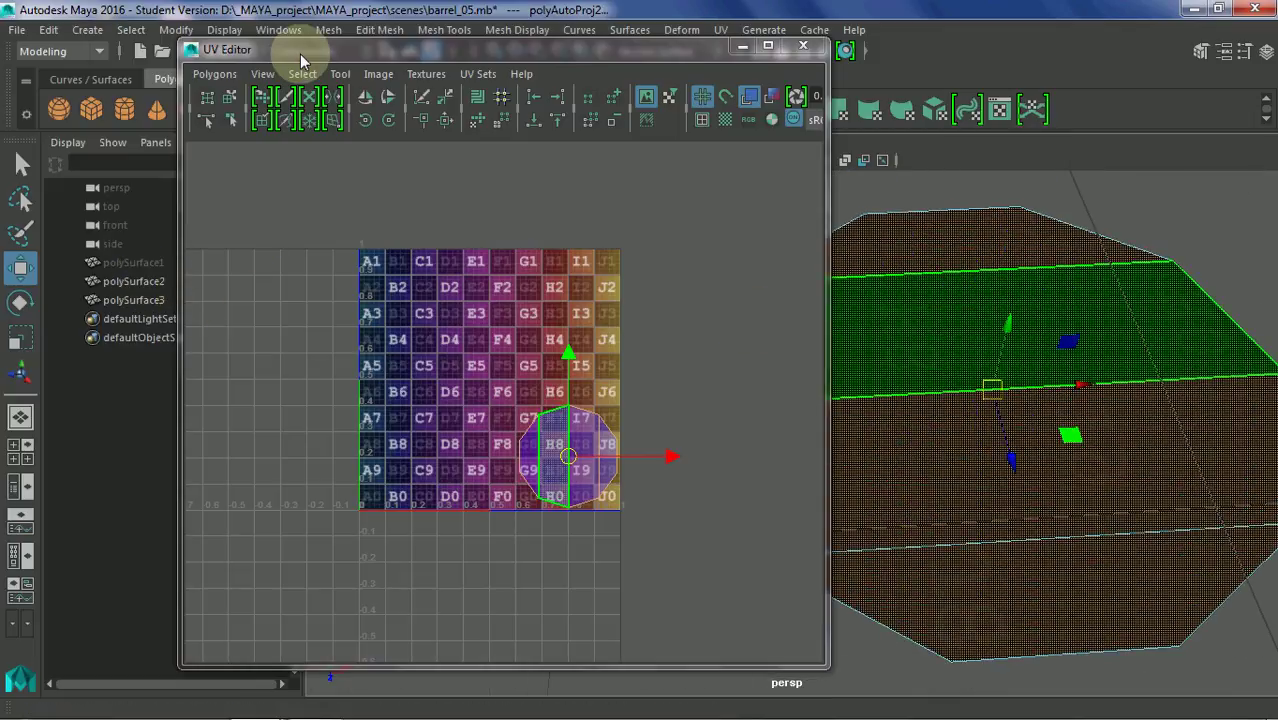
left_click(140, 264)
left_click(134, 281, "shift")
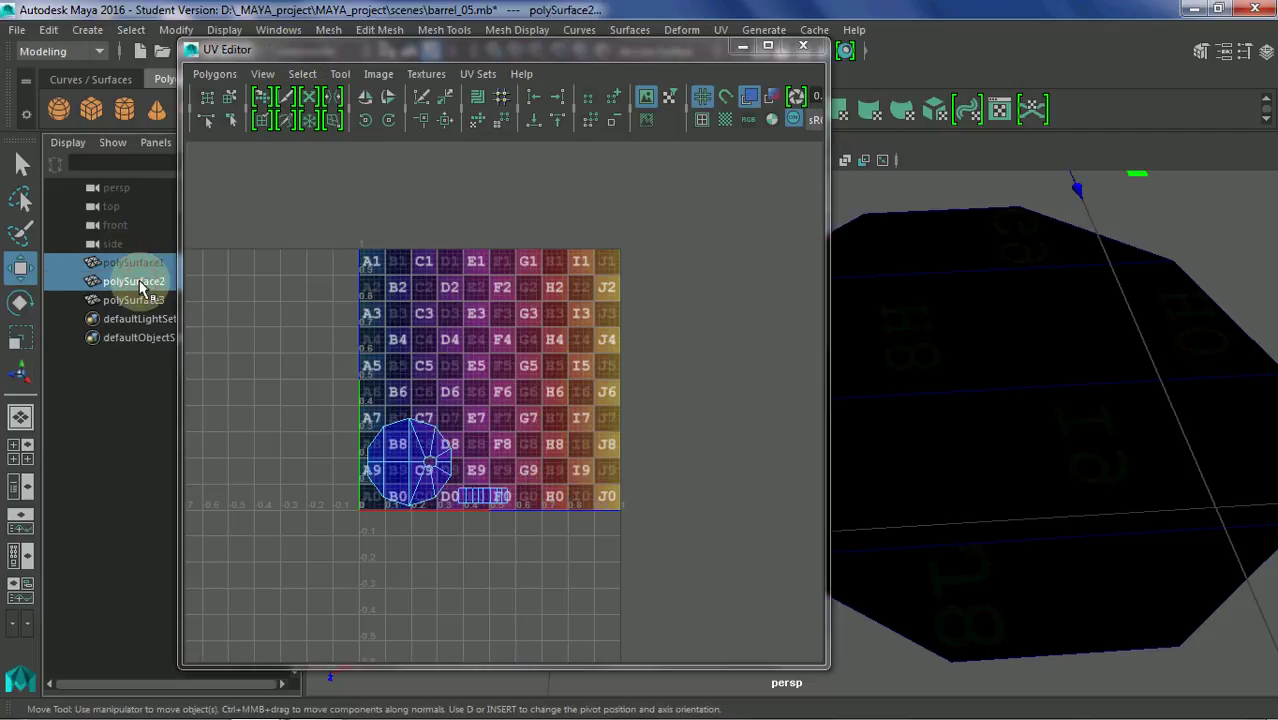
left_click(149, 299, "shift")
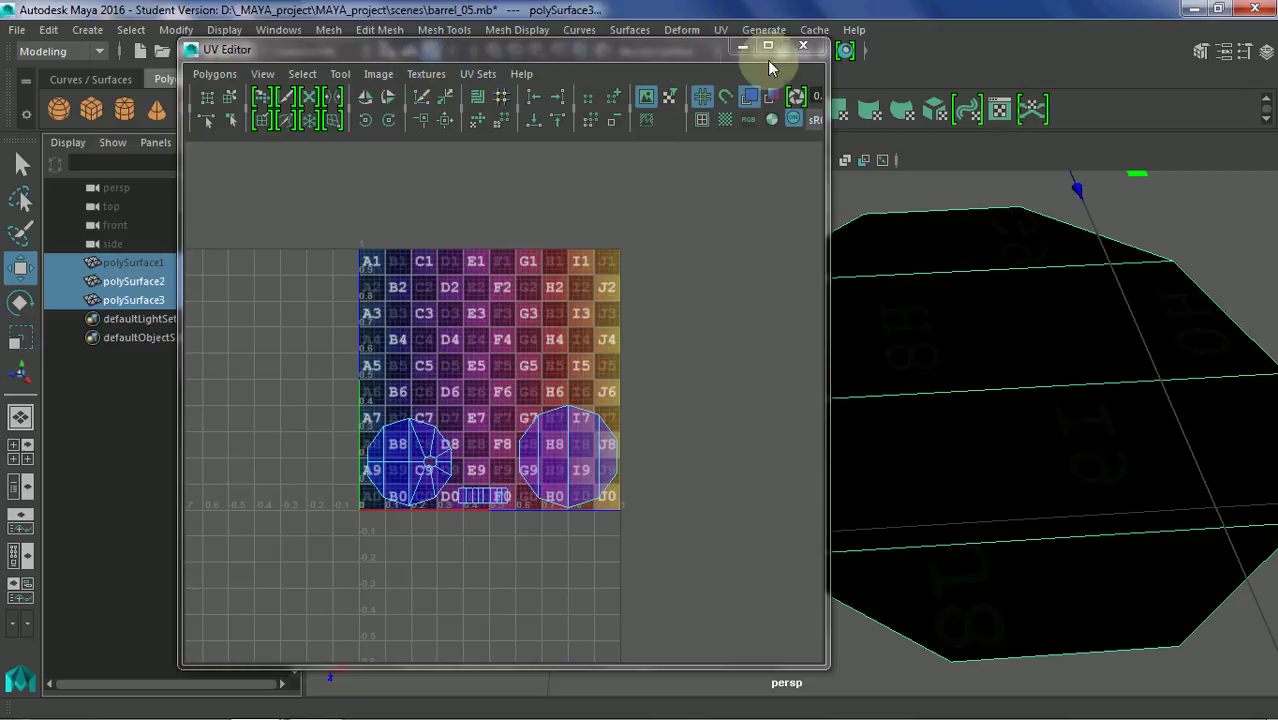
left_click(802, 46)
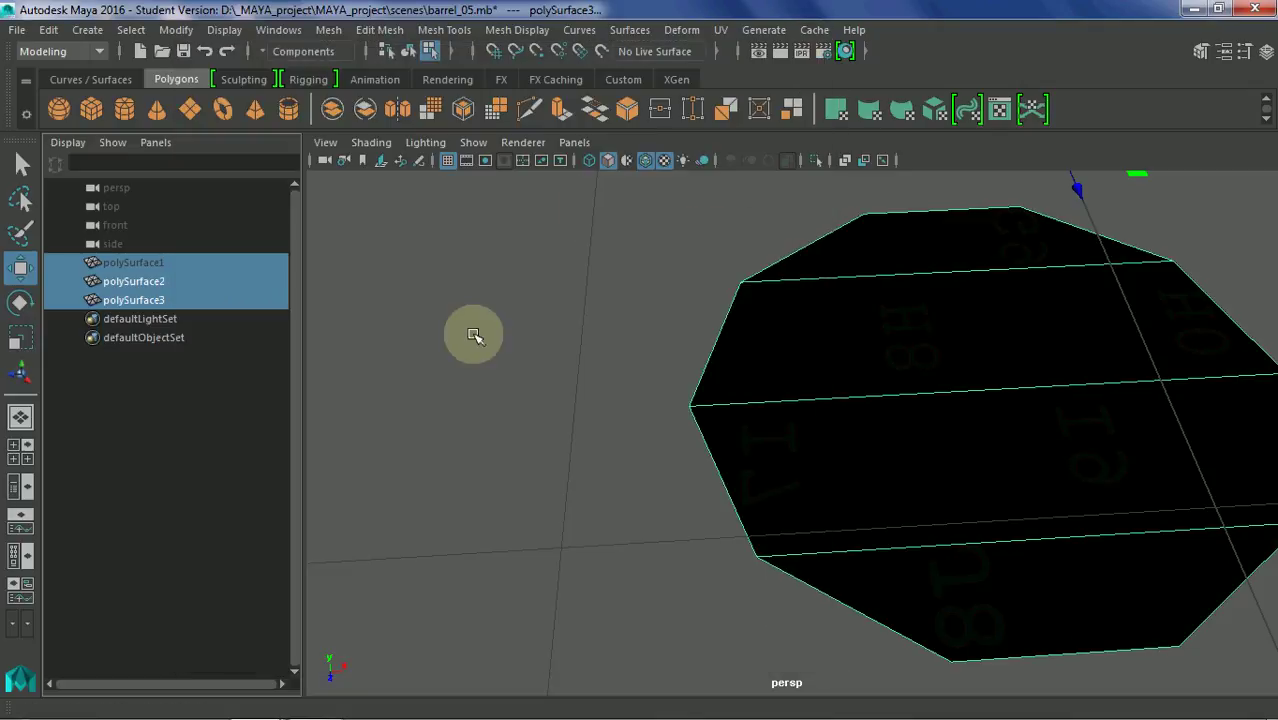
left_click(333, 111)
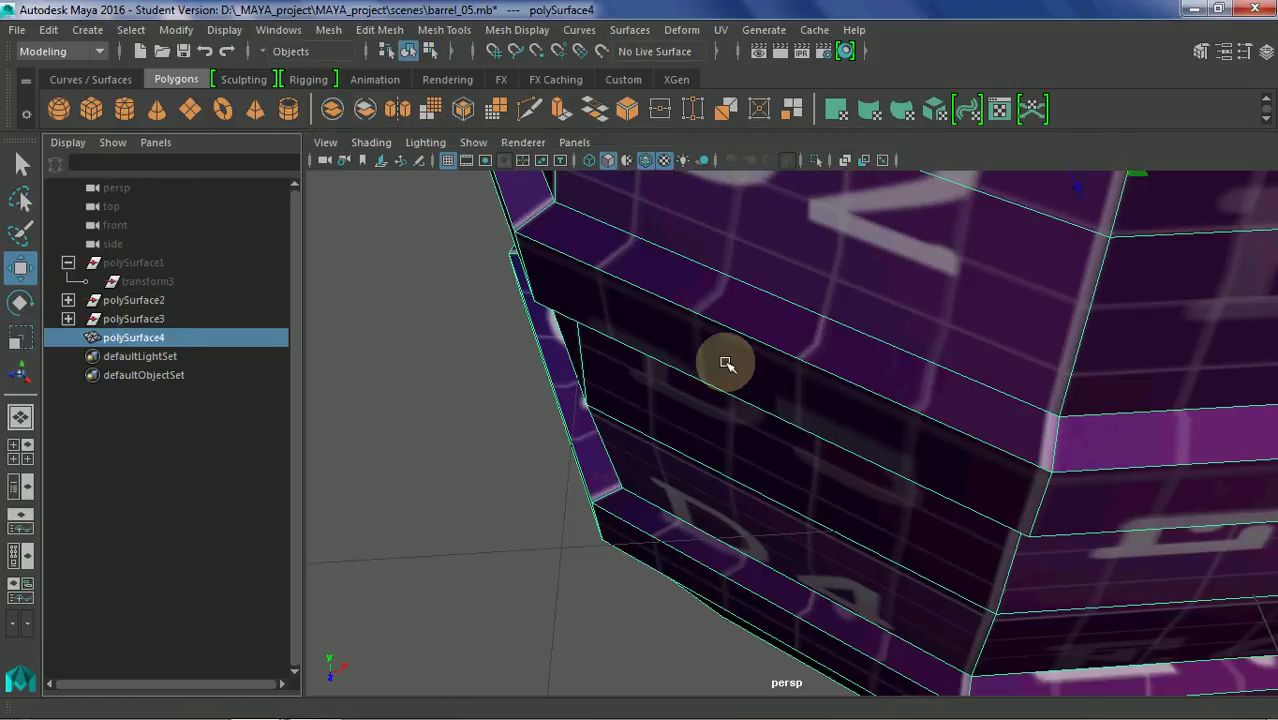
Delete the combined barrel mesh's construction history
right_click_drag(669, 180, 740, 152)
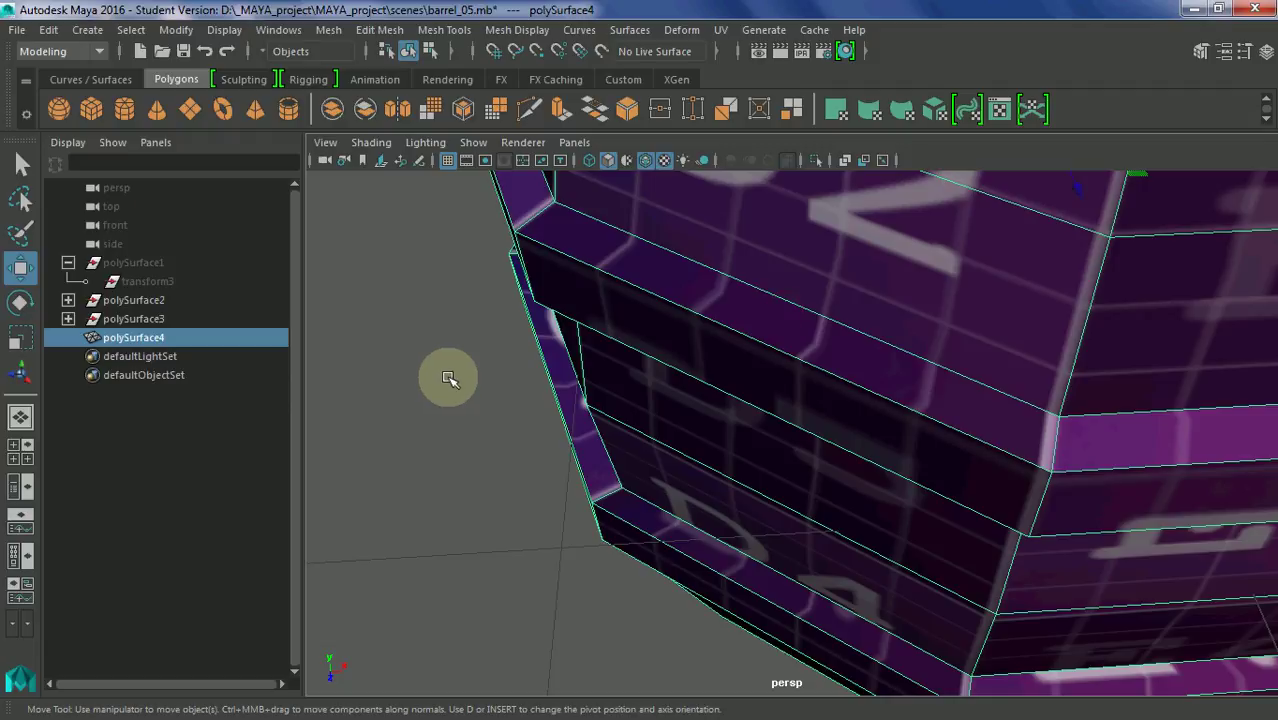
key("alt+shift+d")
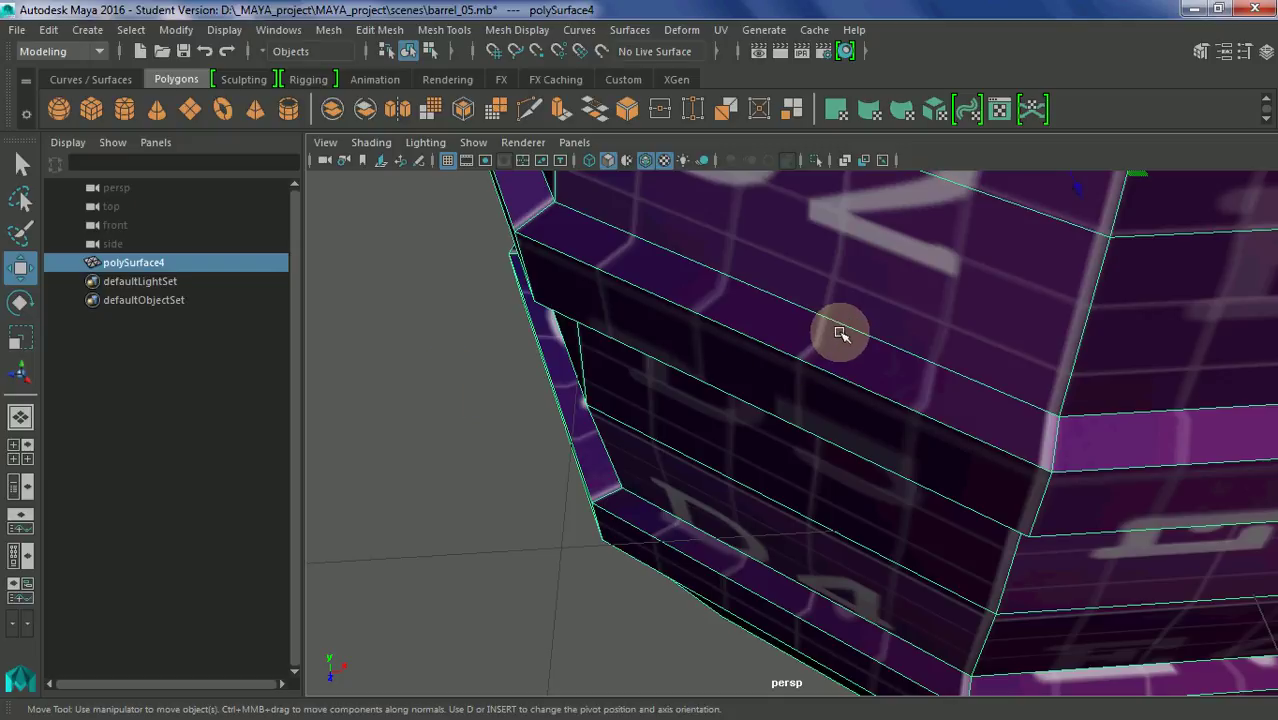
Frame the whole combined barrel in the perspective view and show its UV layout in the UV Editor
key("f")
left_click_drag(772, 382, 805, 343, "alt")
scroll(805, 343, "down", 3)
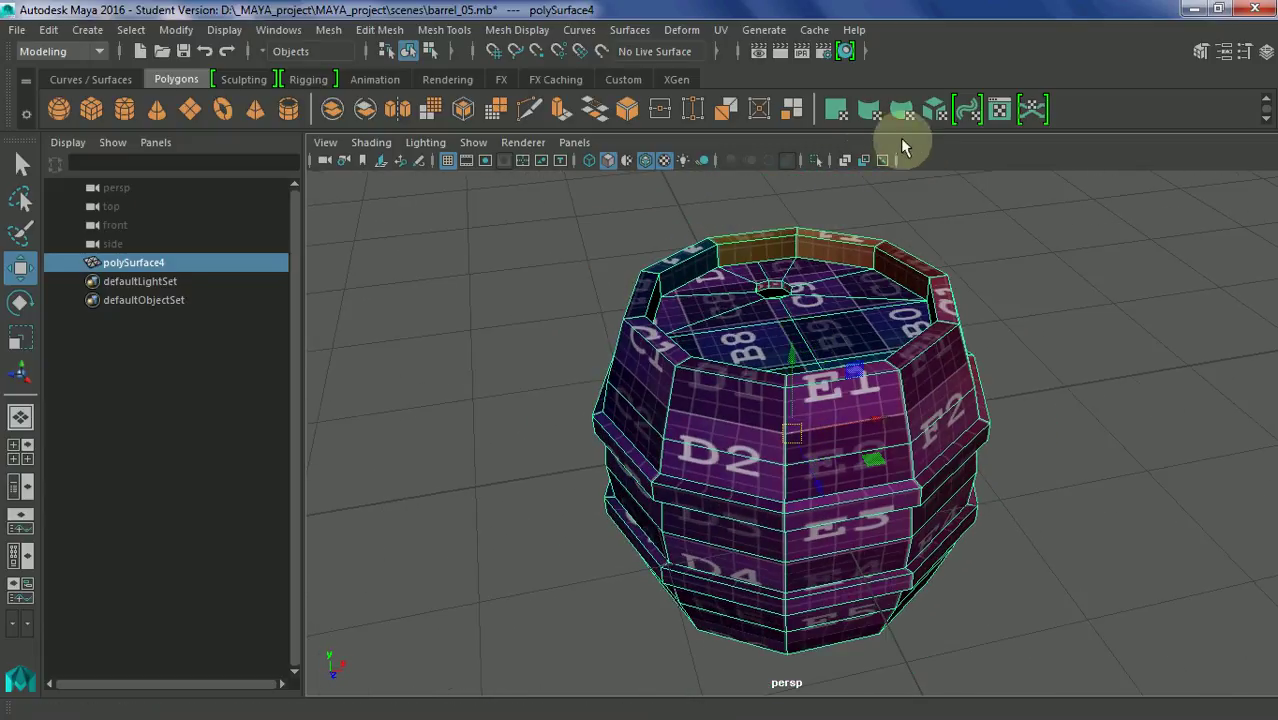
left_click(1000, 110)
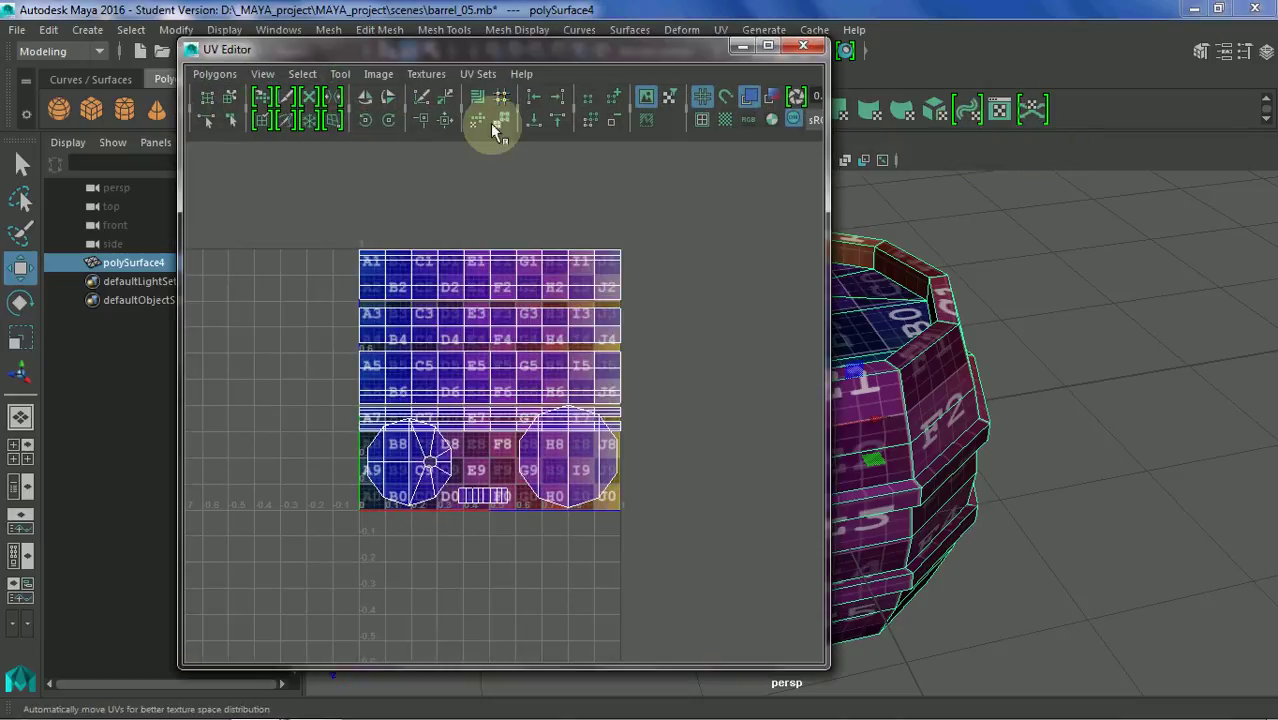
Review the Create PSD Network options for the barrel's UV snapshot, and close them without creating a network
left_click(376, 74)
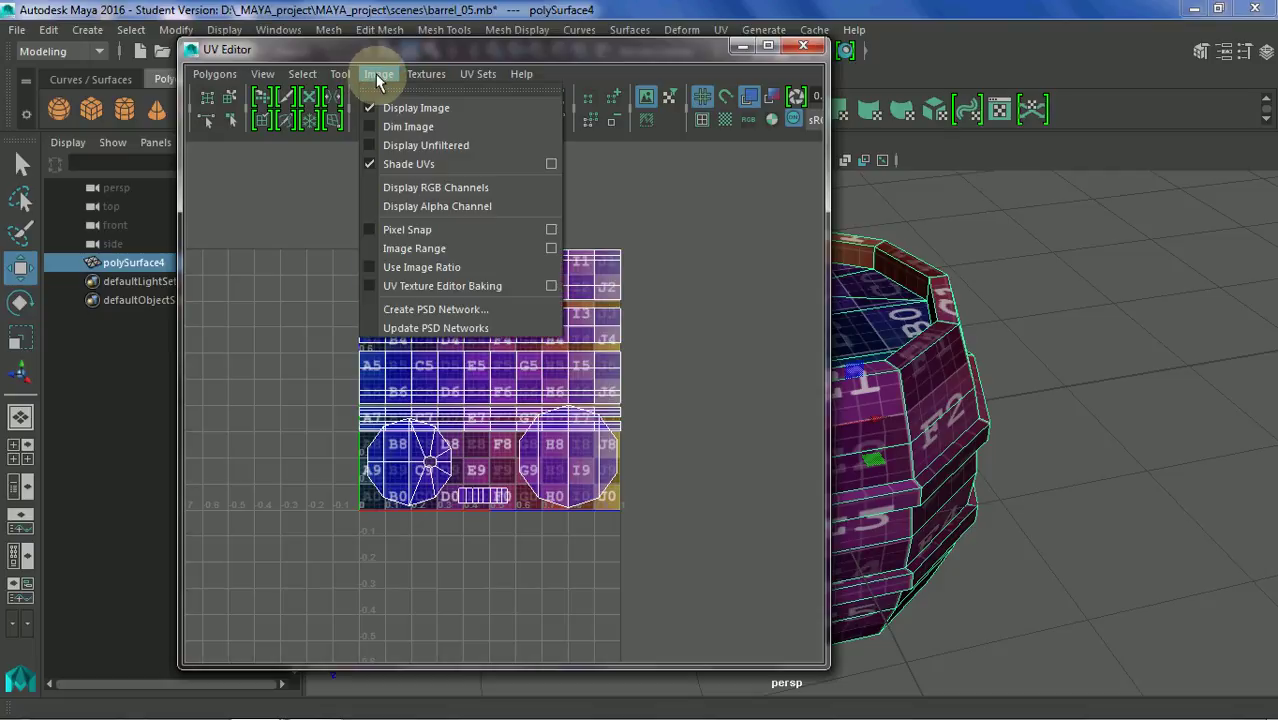
left_click(466, 312)
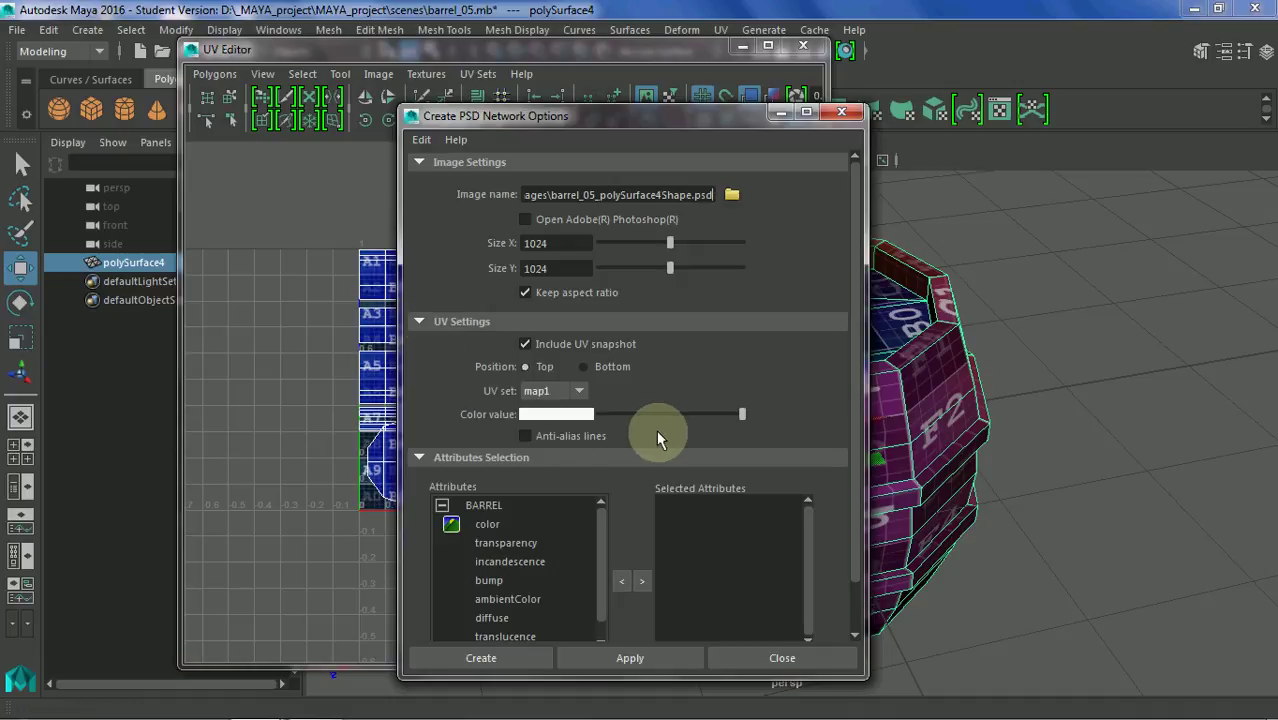
left_click(776, 656)
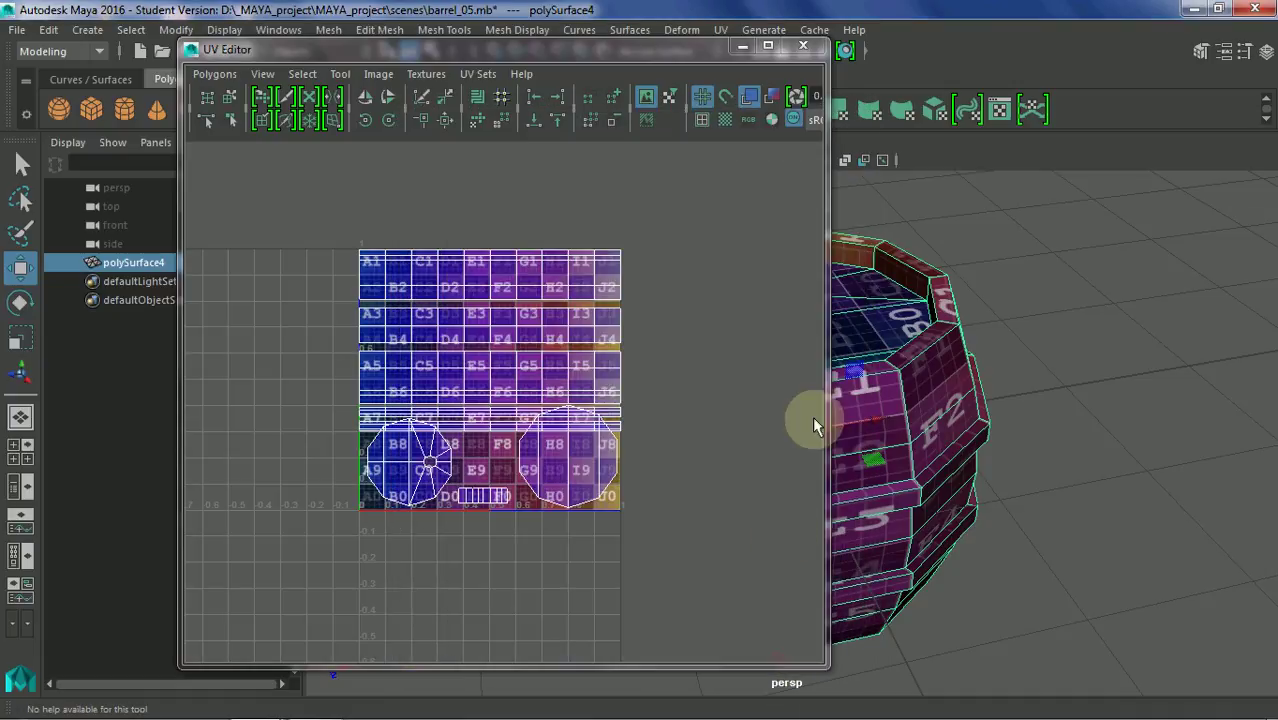